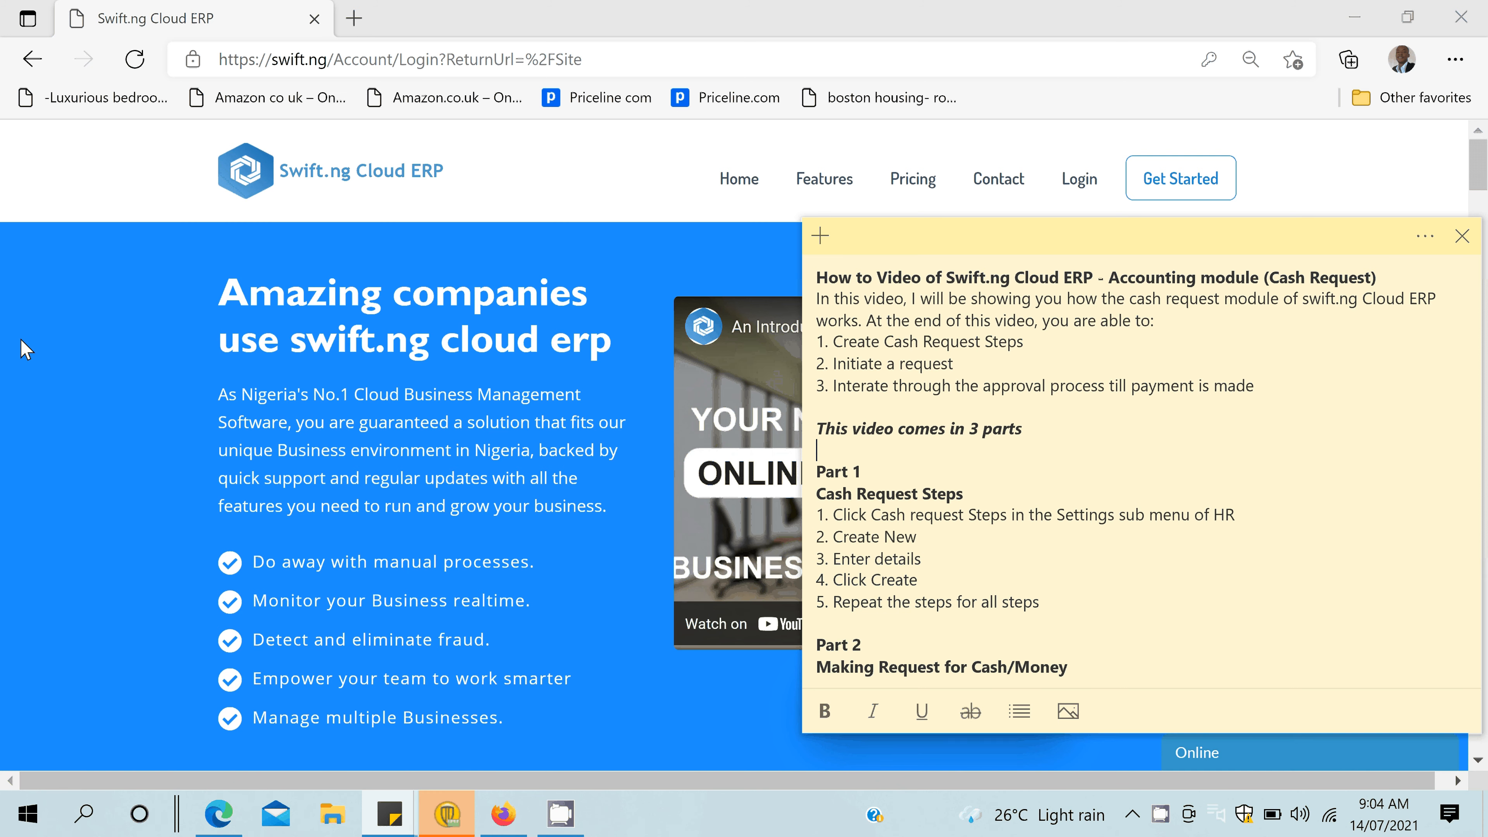
Log in with the saved account e-mail and password, and enter the i-Mart branch.
left_click(327, 361)
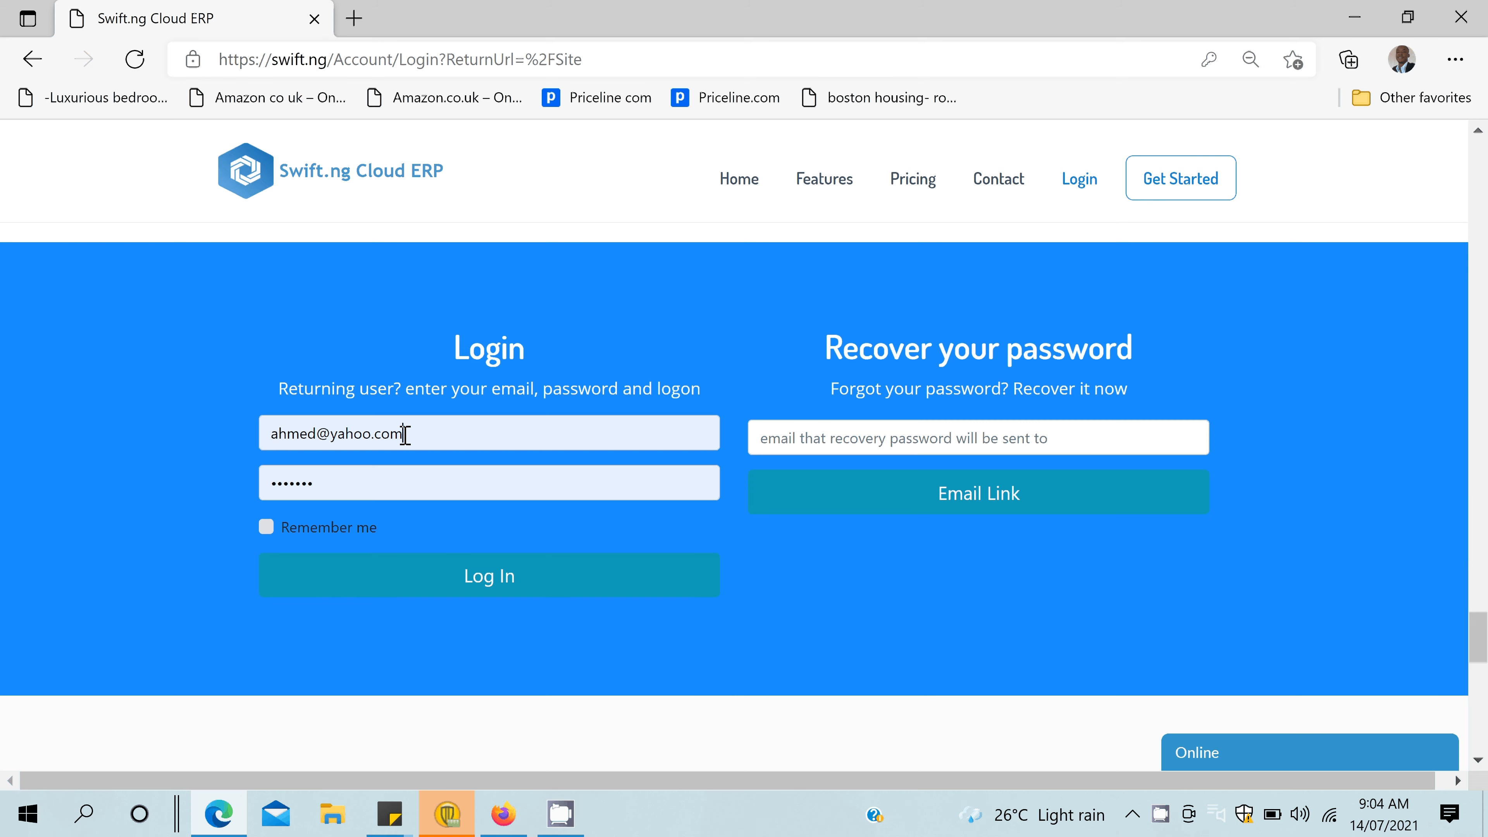
left_click(404, 434)
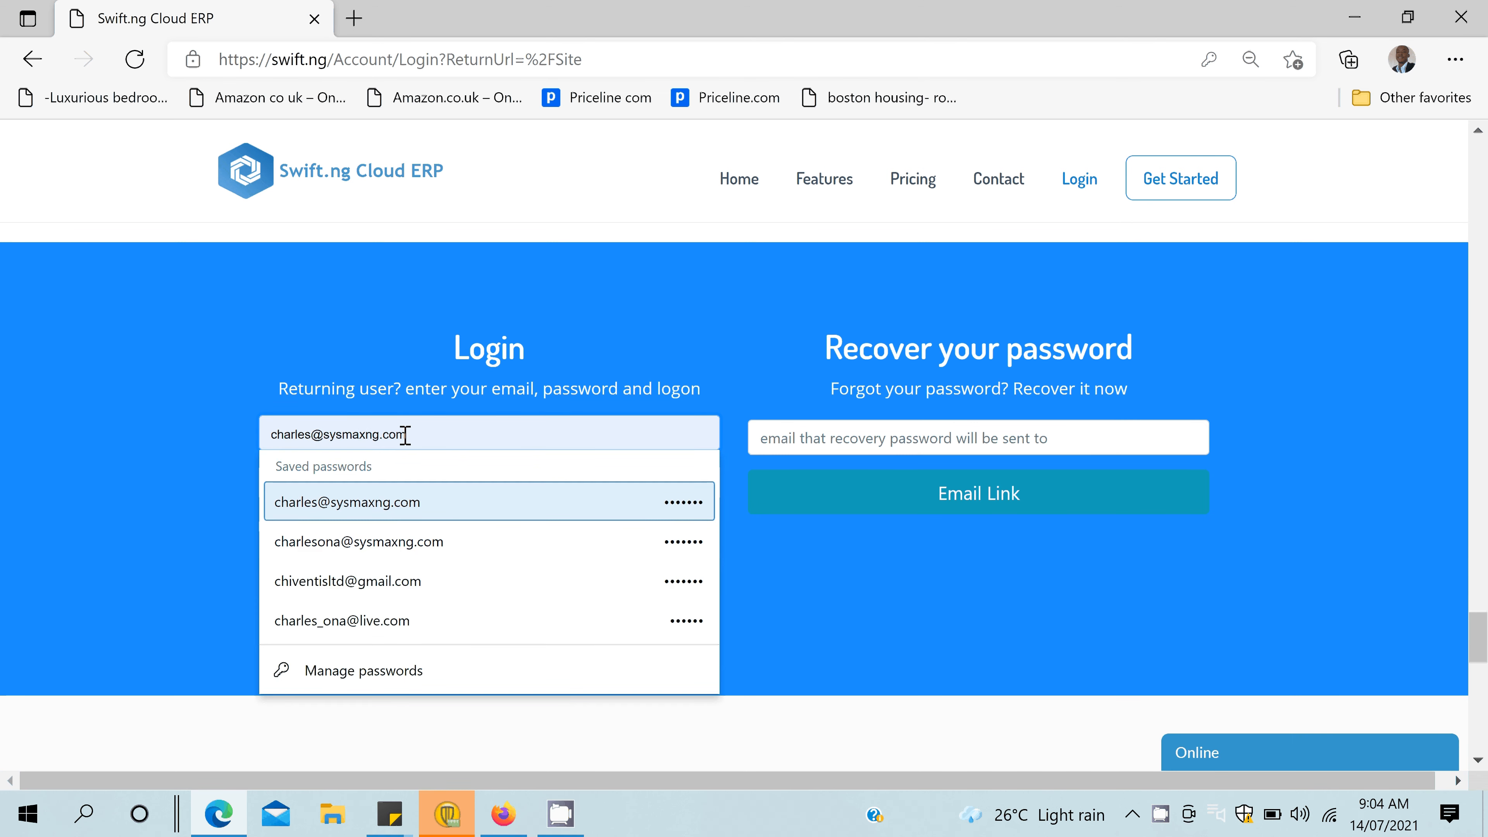
left_click(827, 644)
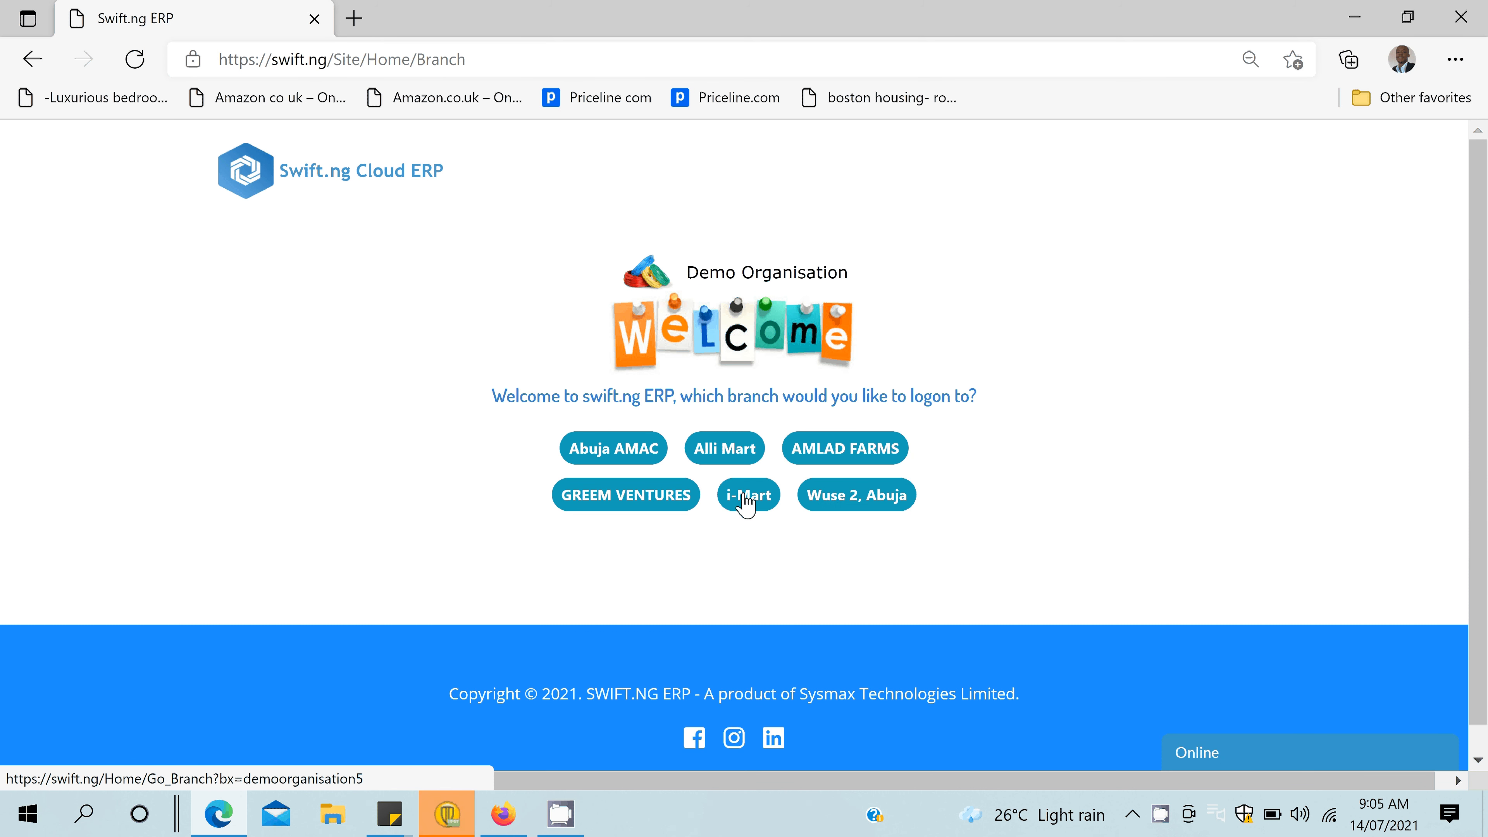
left_click(746, 505)
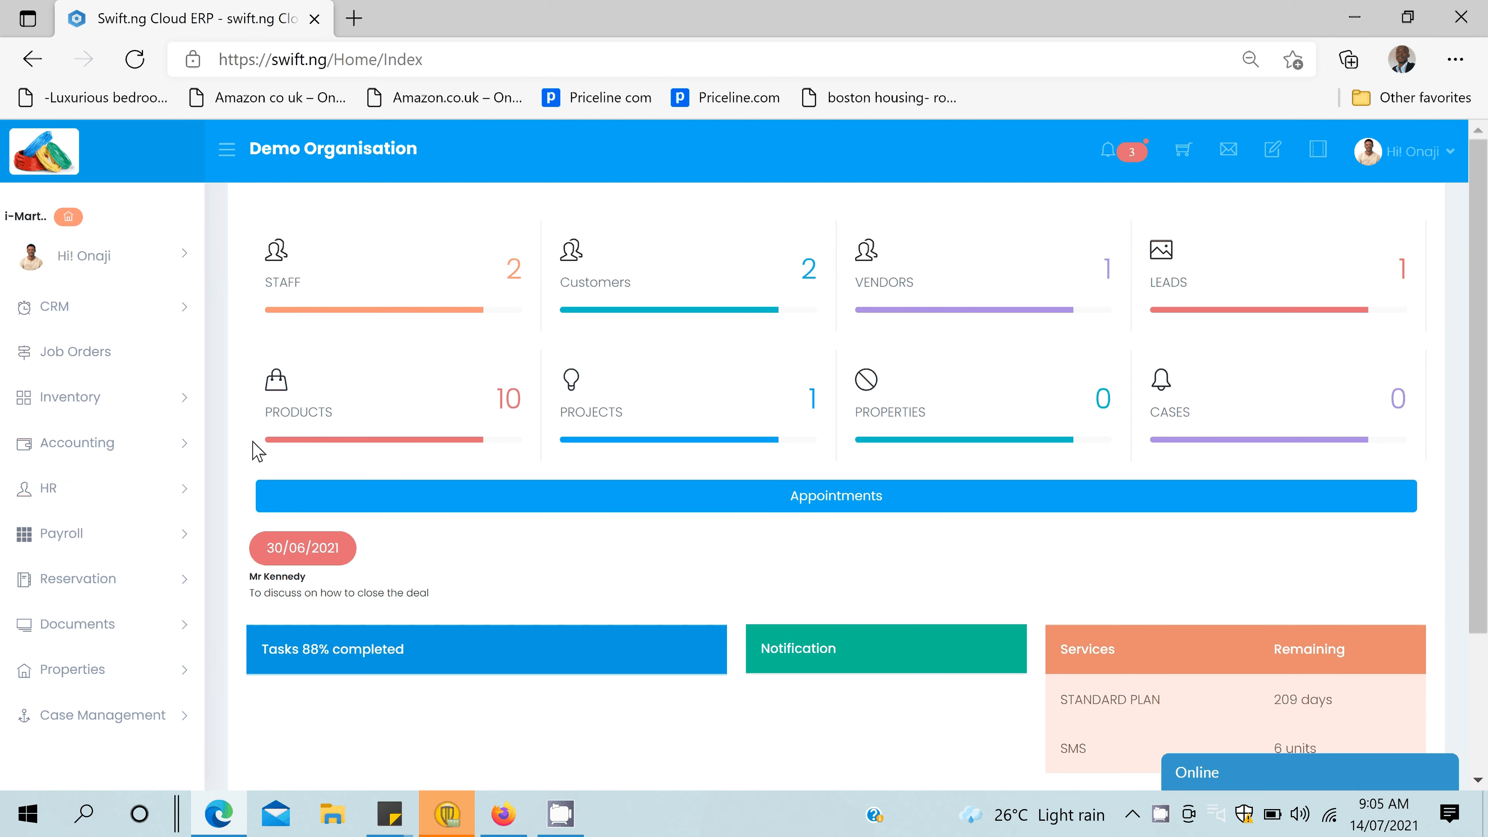
Open the Requisition Steps setup from the HR settings.
scroll(258, 451, "down", 3)
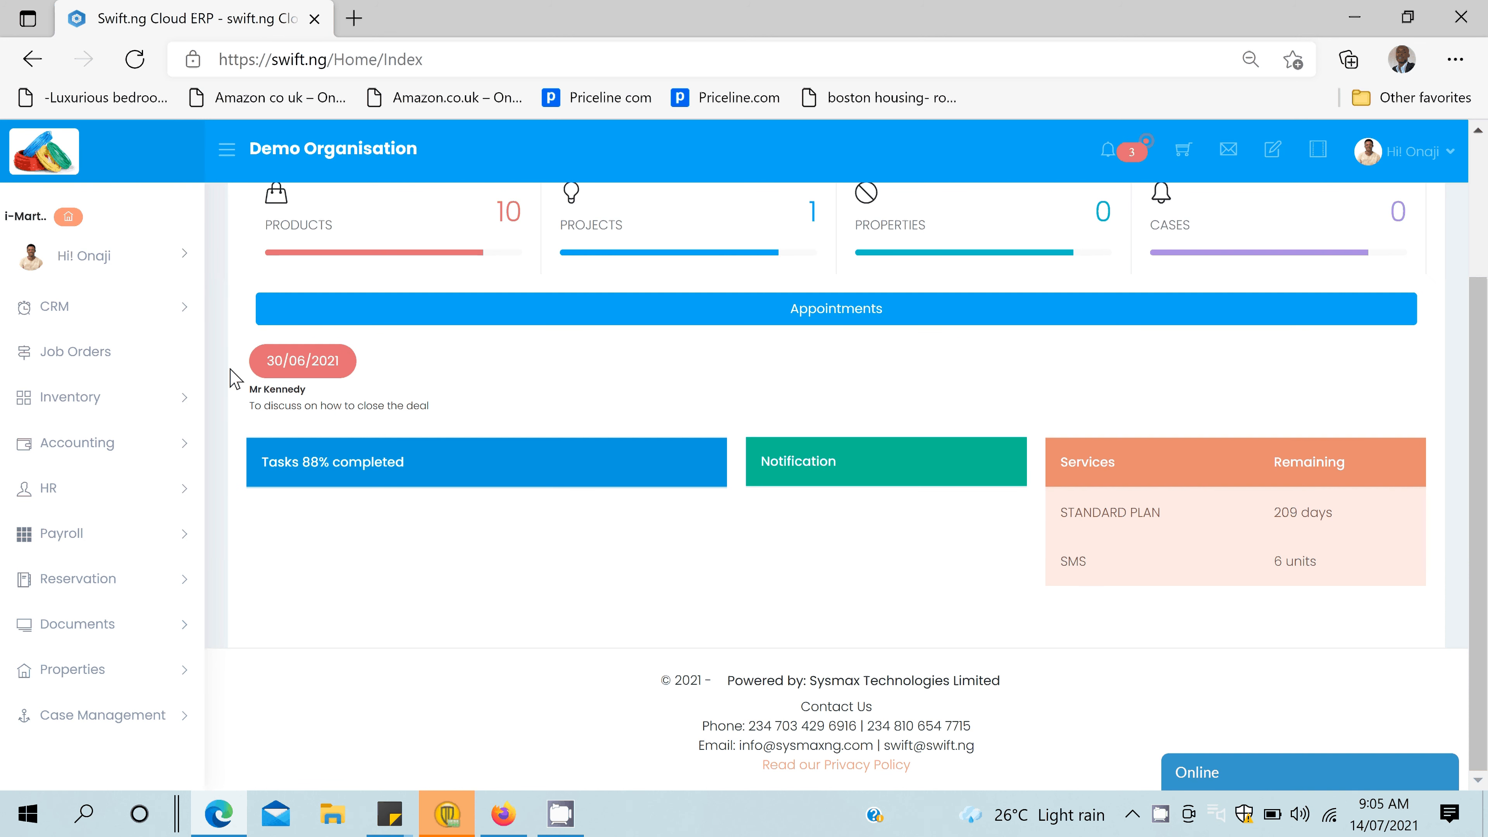
scroll(234, 378, "up", 3)
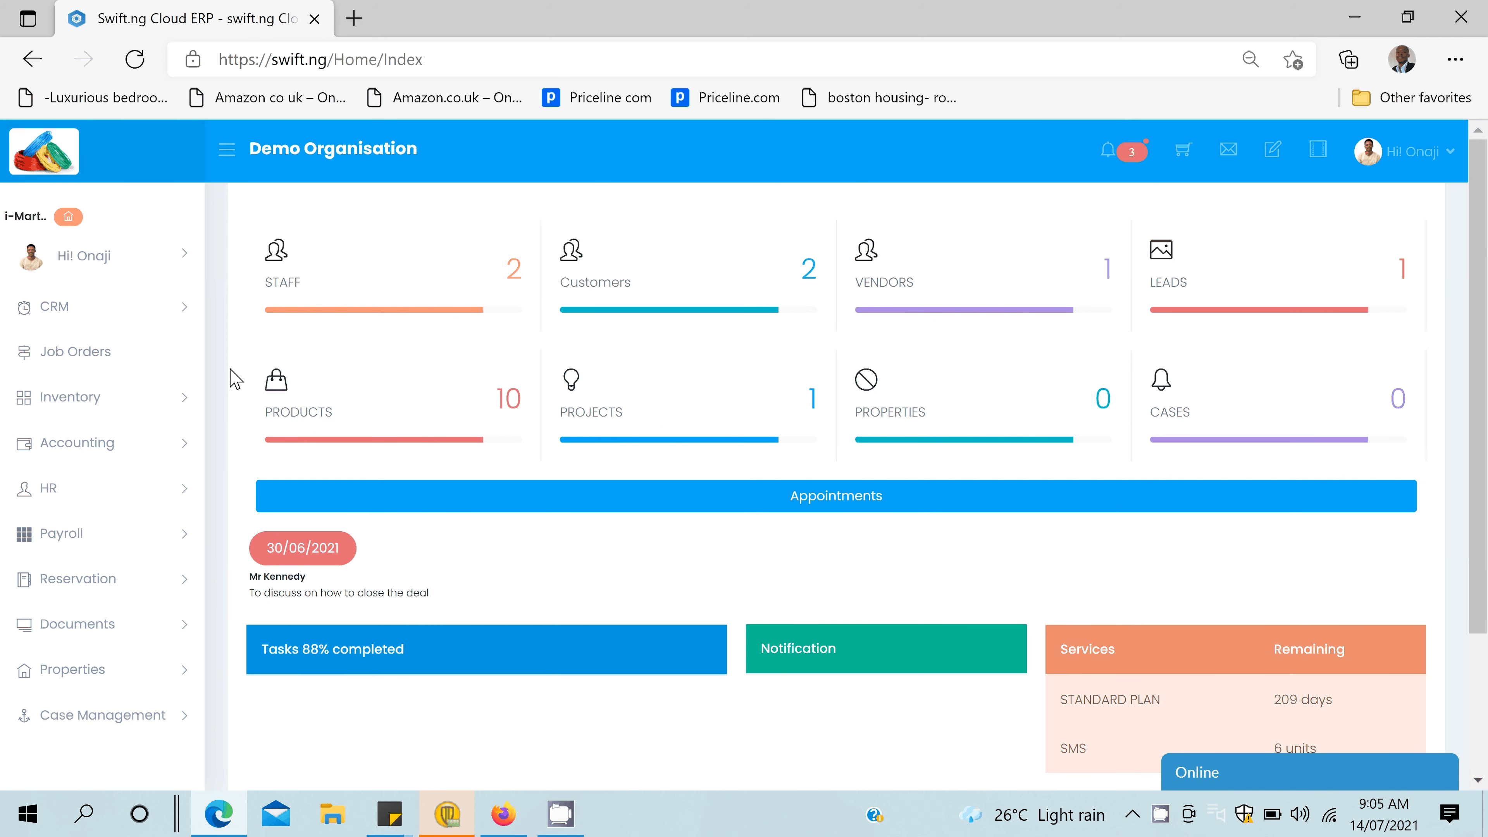
left_click(45, 486)
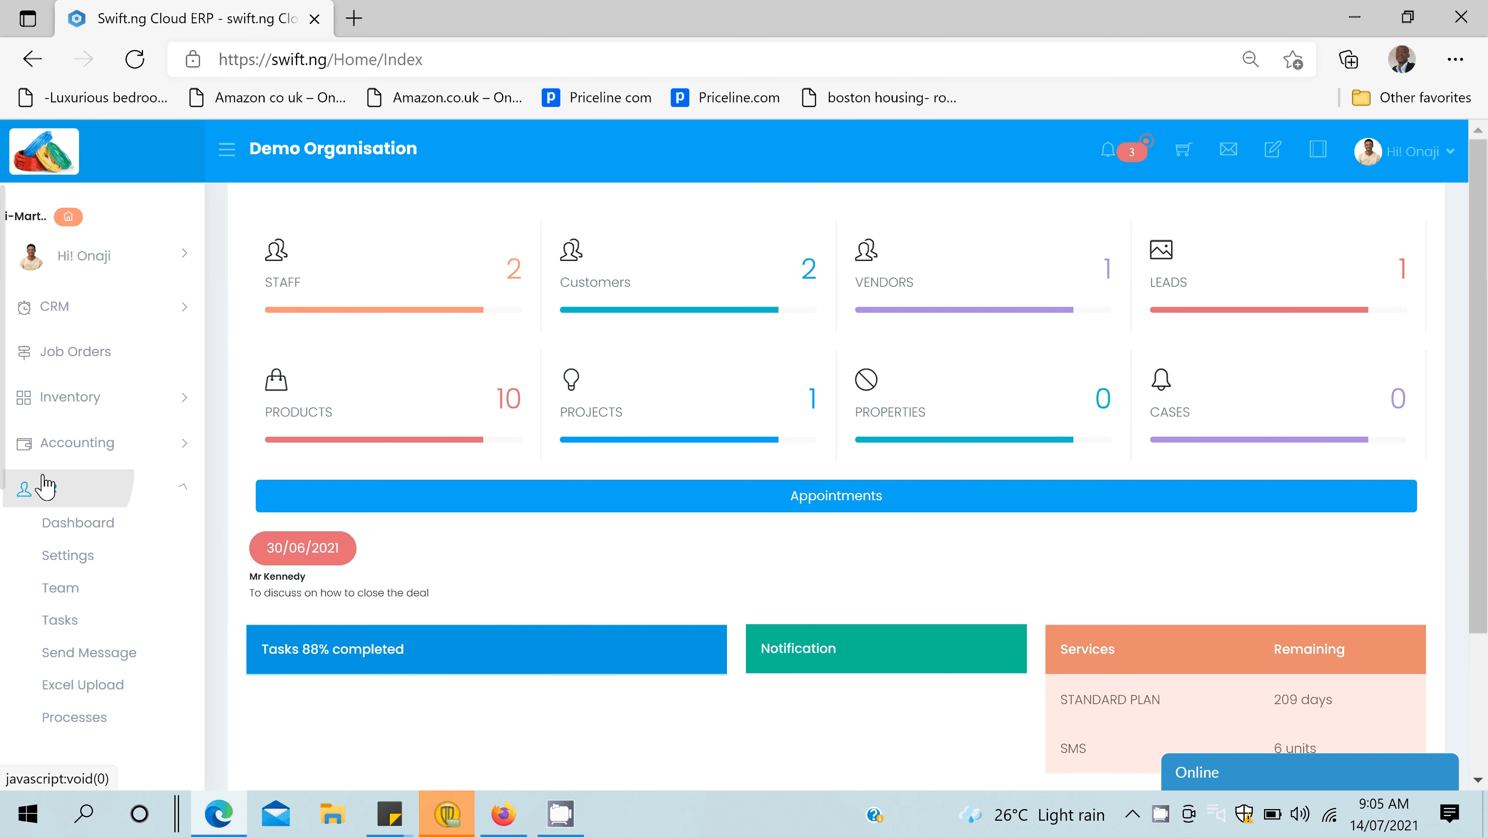
left_click(67, 555)
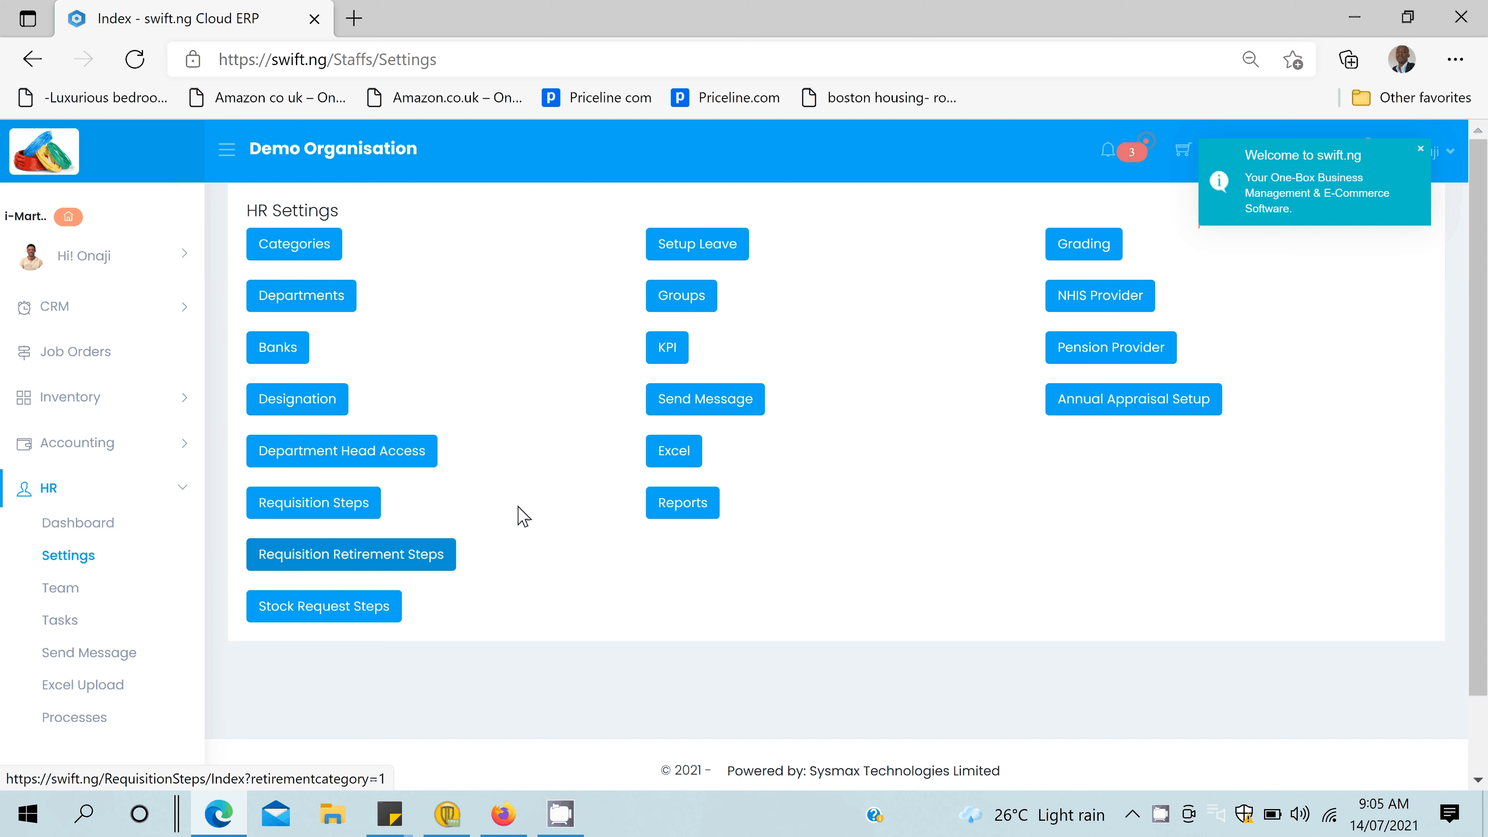
left_click(313, 509)
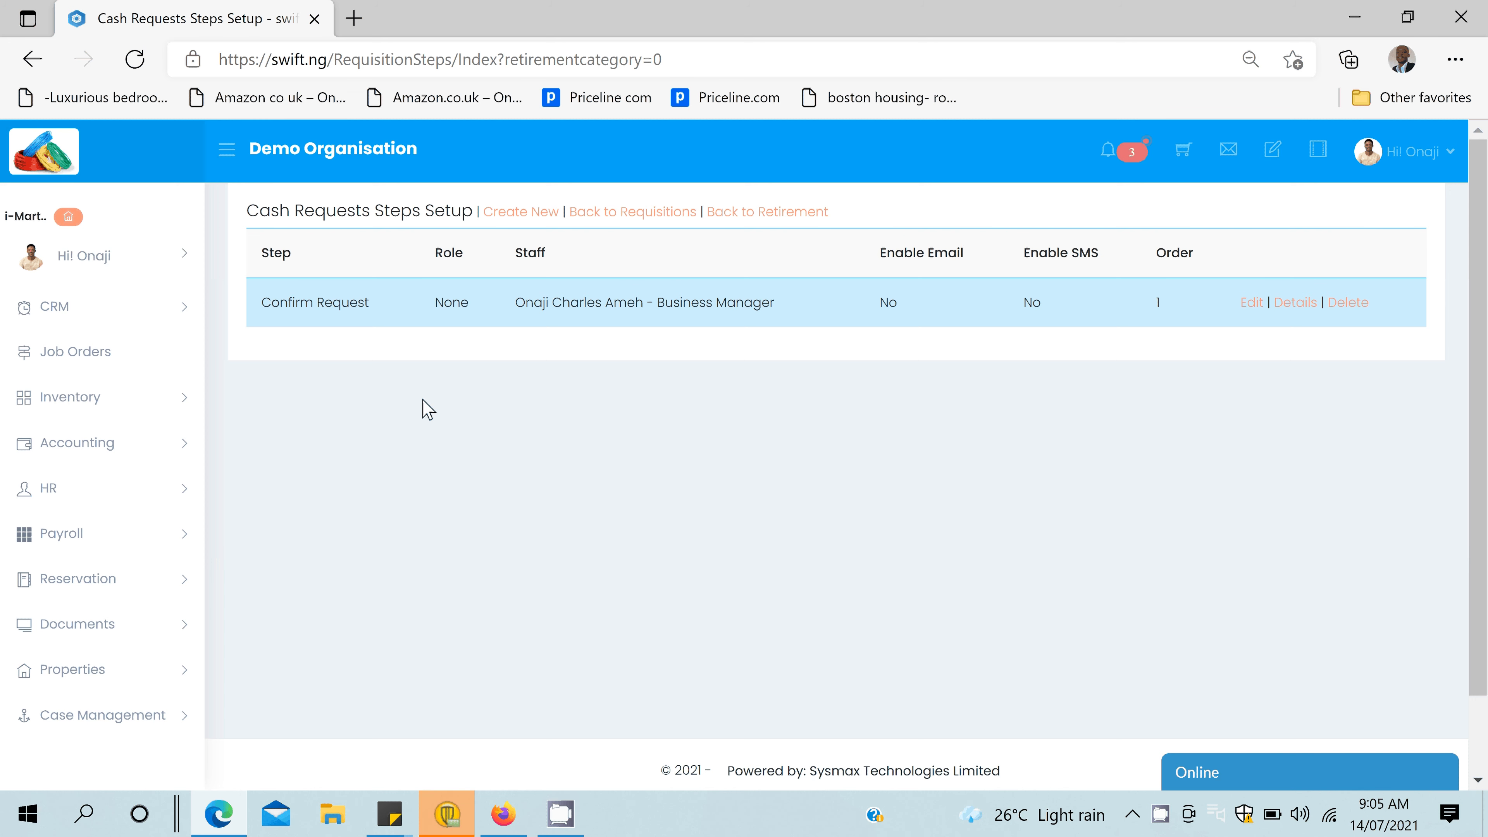
Start a new cash request step named Approval with order 2, and assign the signed-in business manager as staff.
left_click(524, 212)
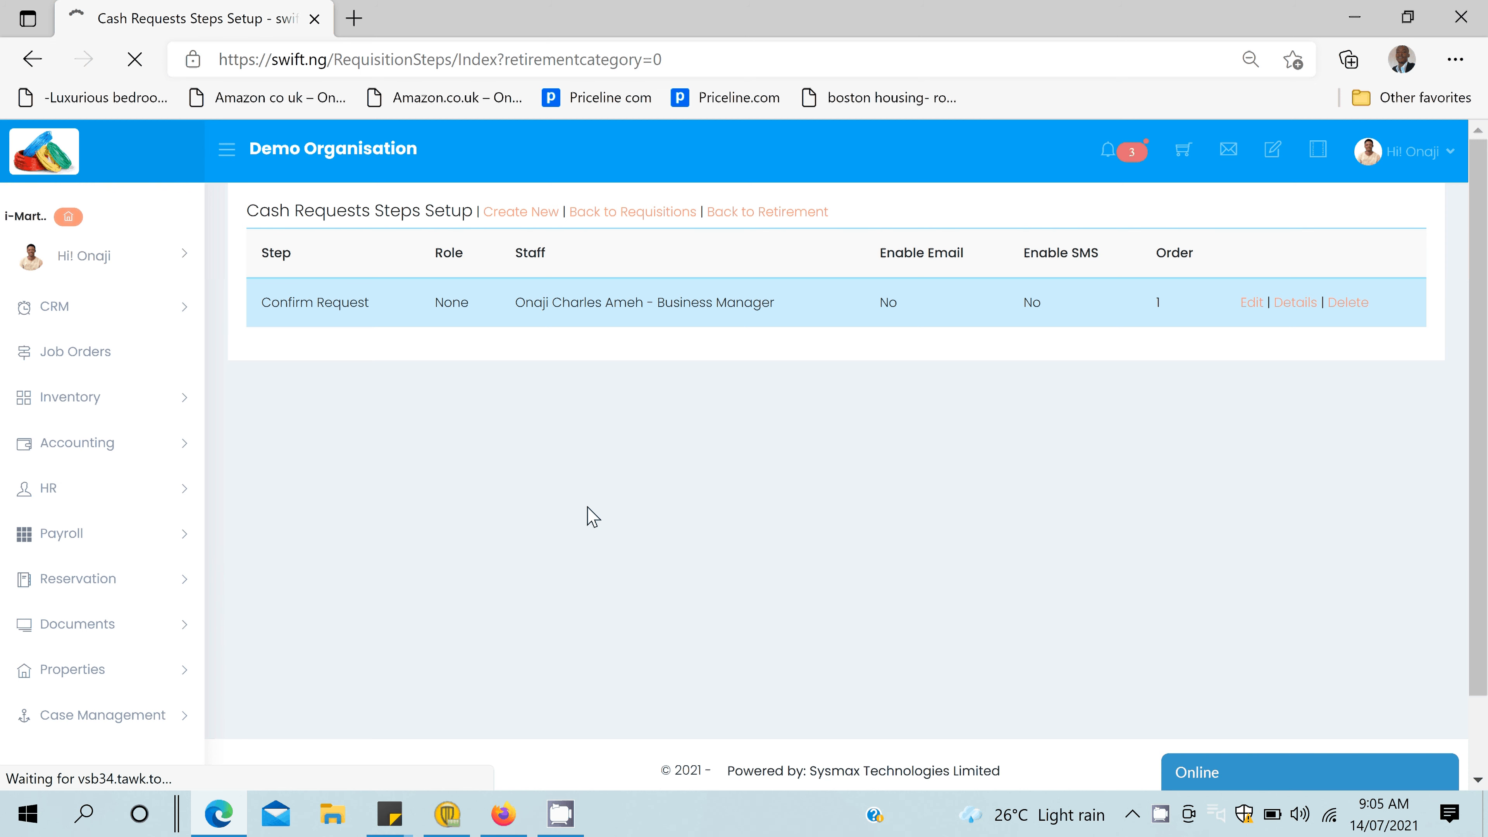
left_click(391, 286)
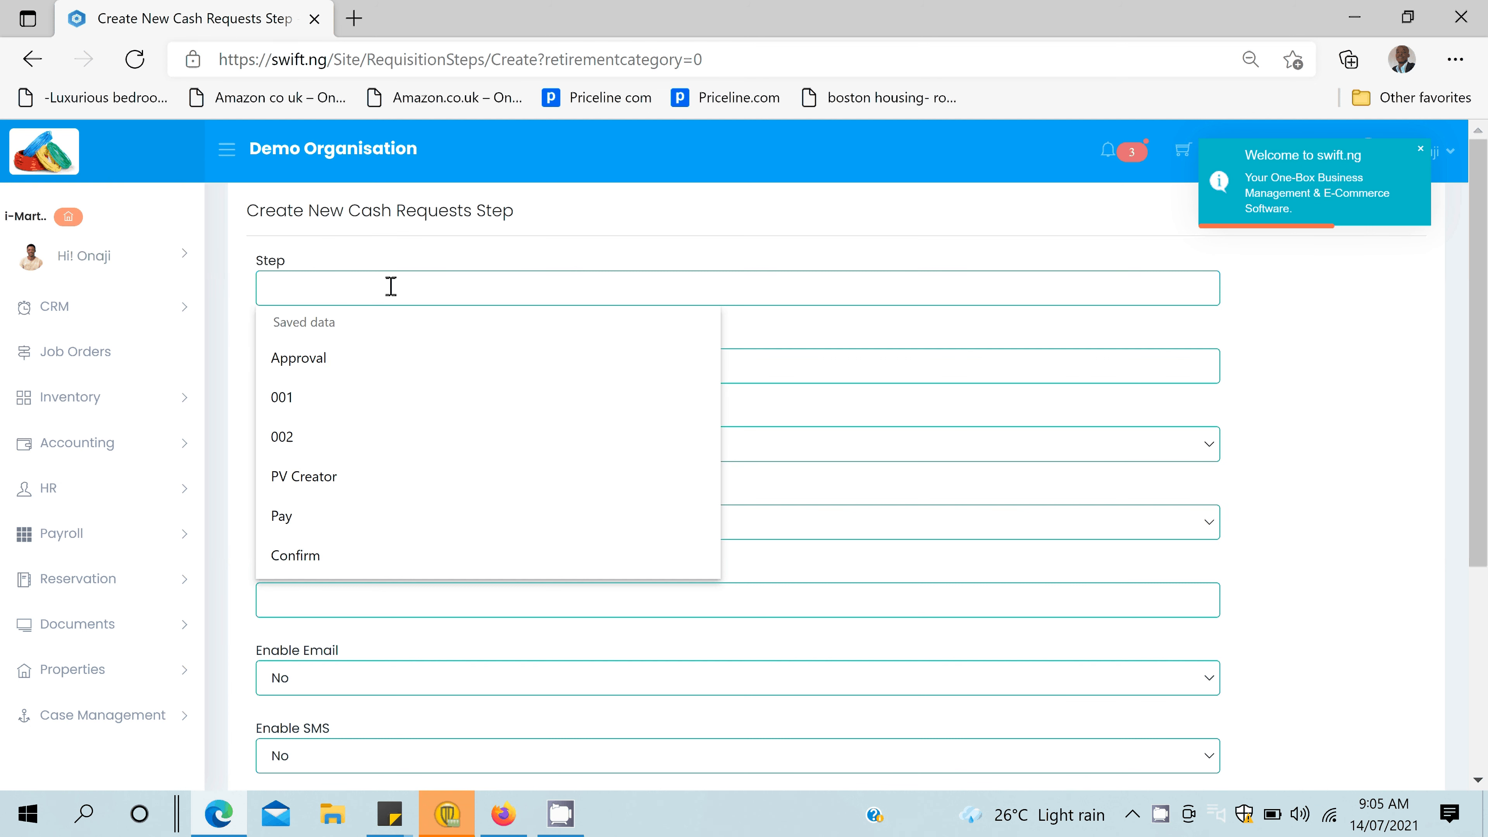
key("Up")
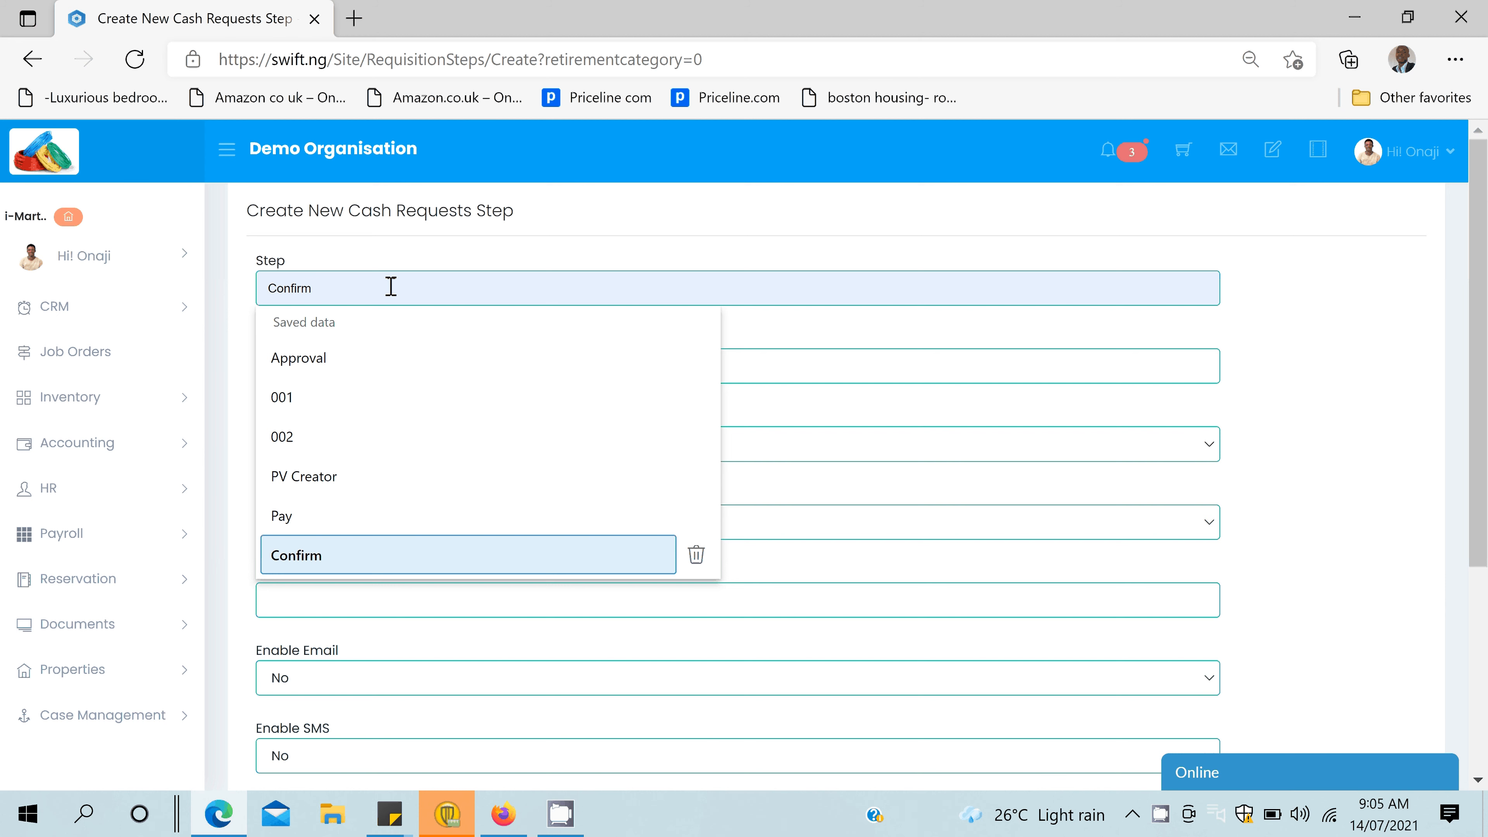
left_click(365, 358)
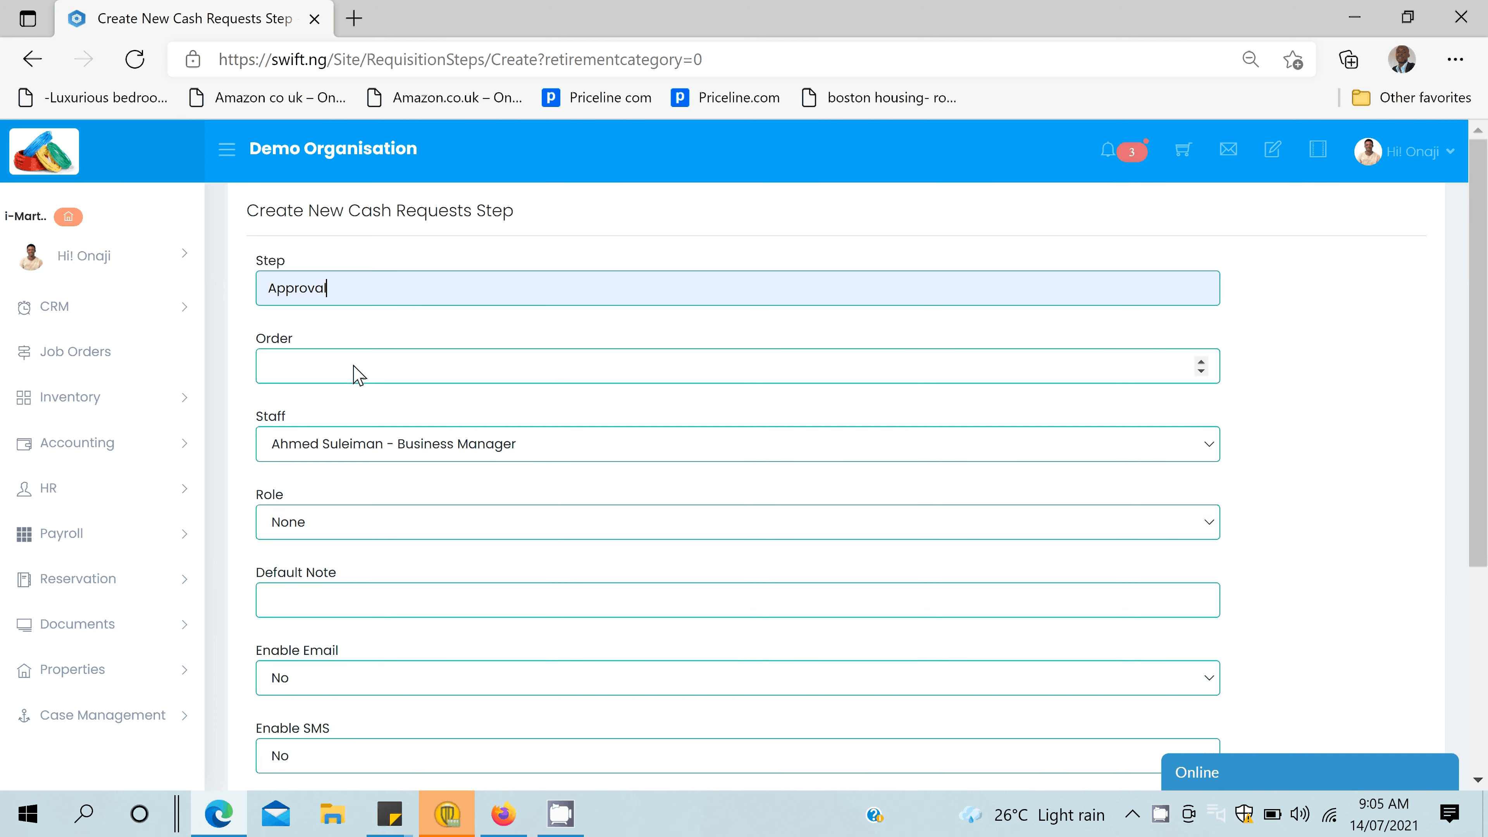
left_click(343, 367)
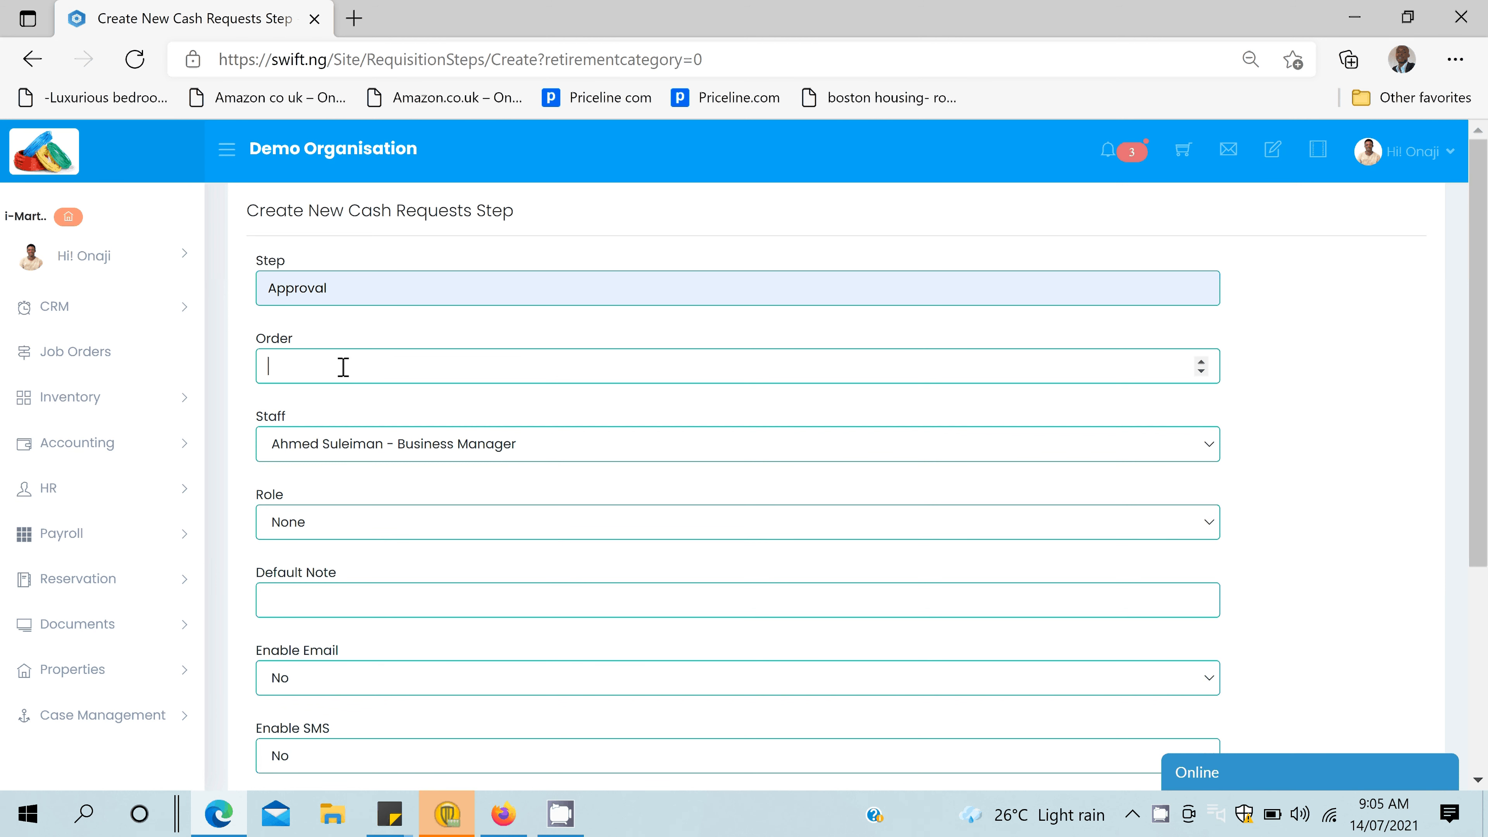
left_click(410, 443)
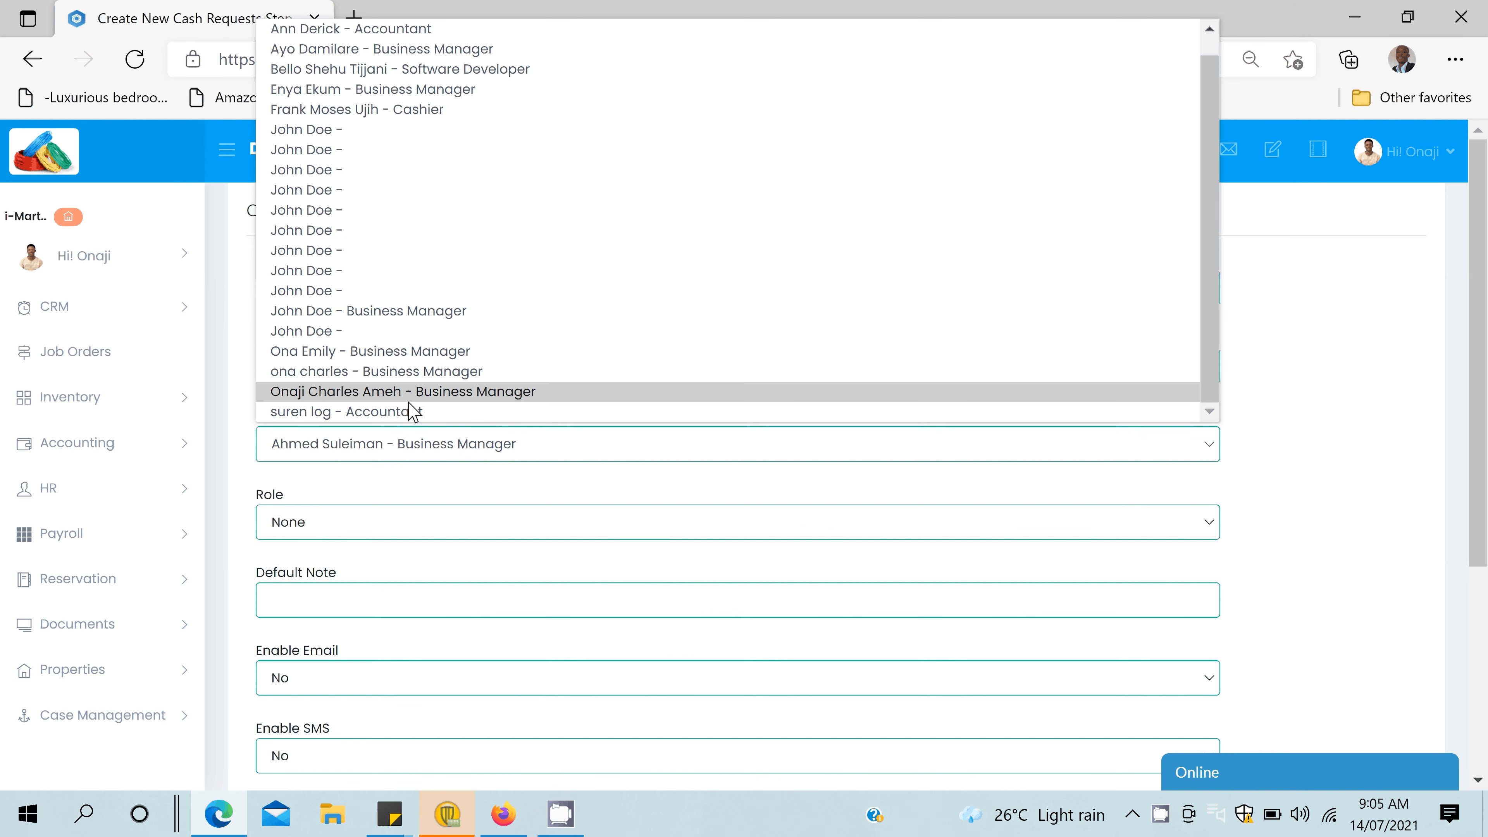
left_click(410, 399)
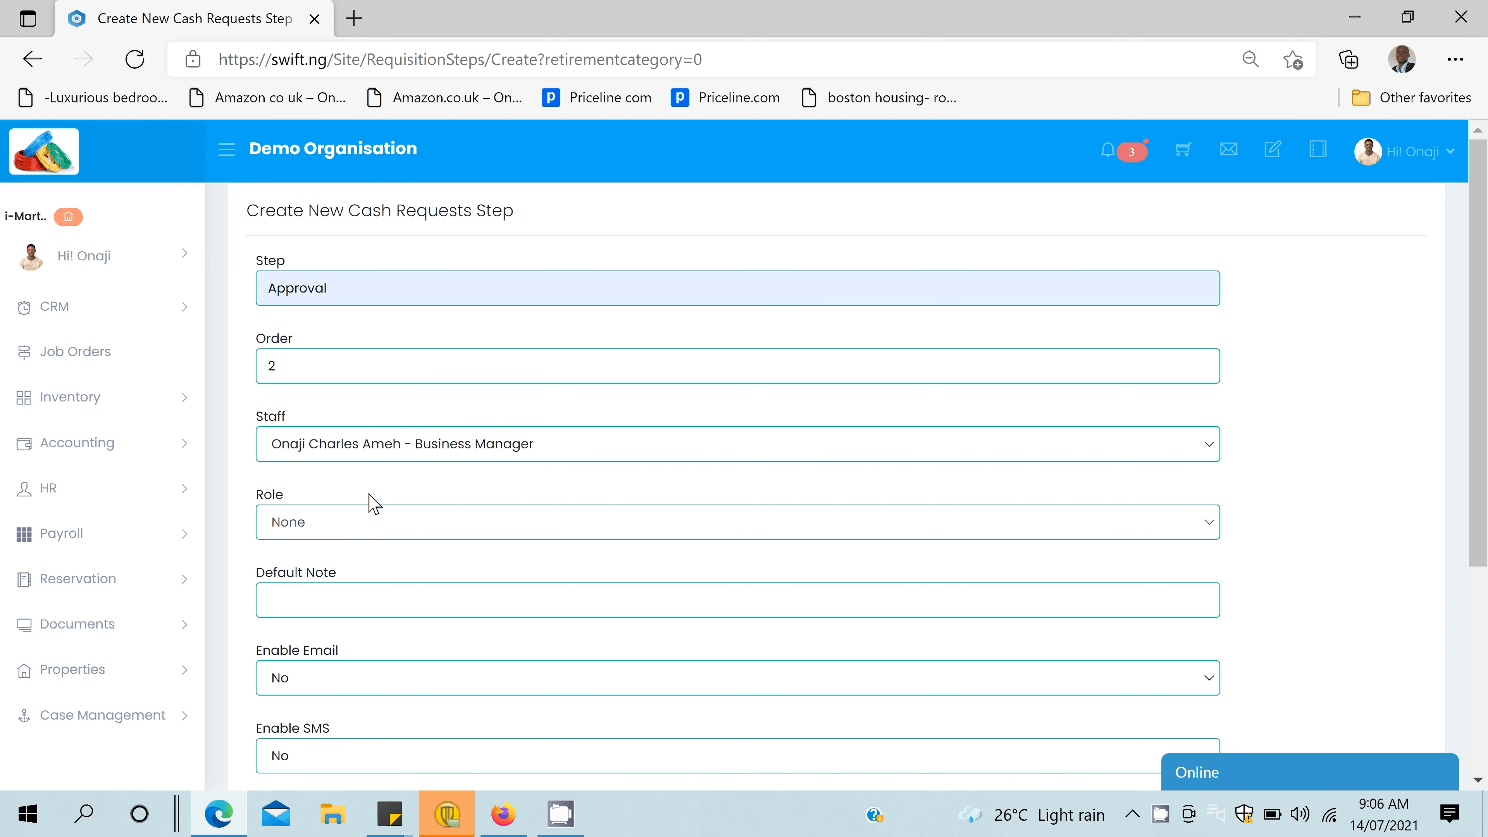
Set the Approval step's role to Approve and its default note to "Request approved, proceed with payment".
left_click(362, 521)
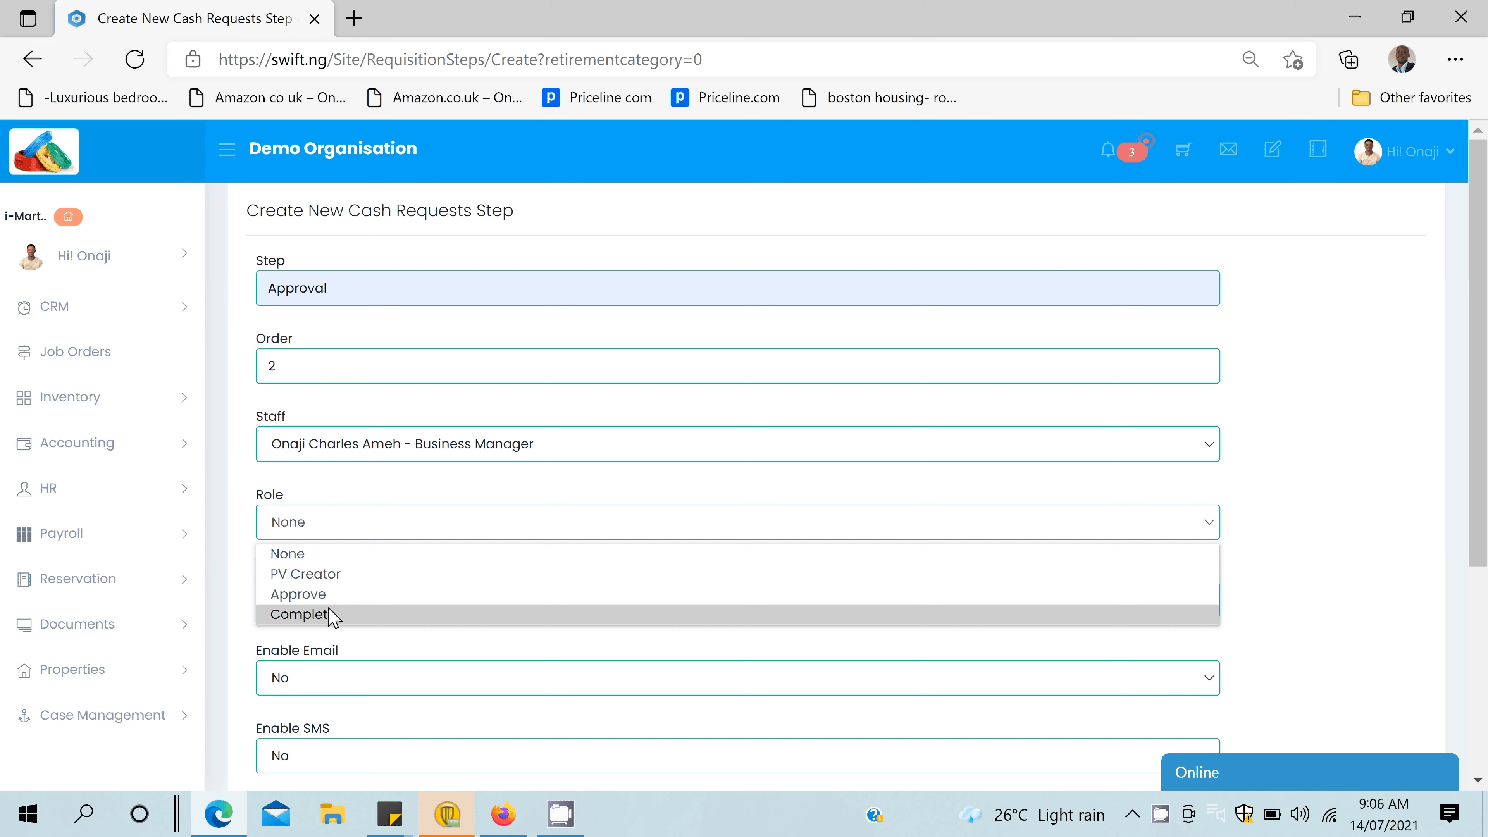
left_click(315, 596)
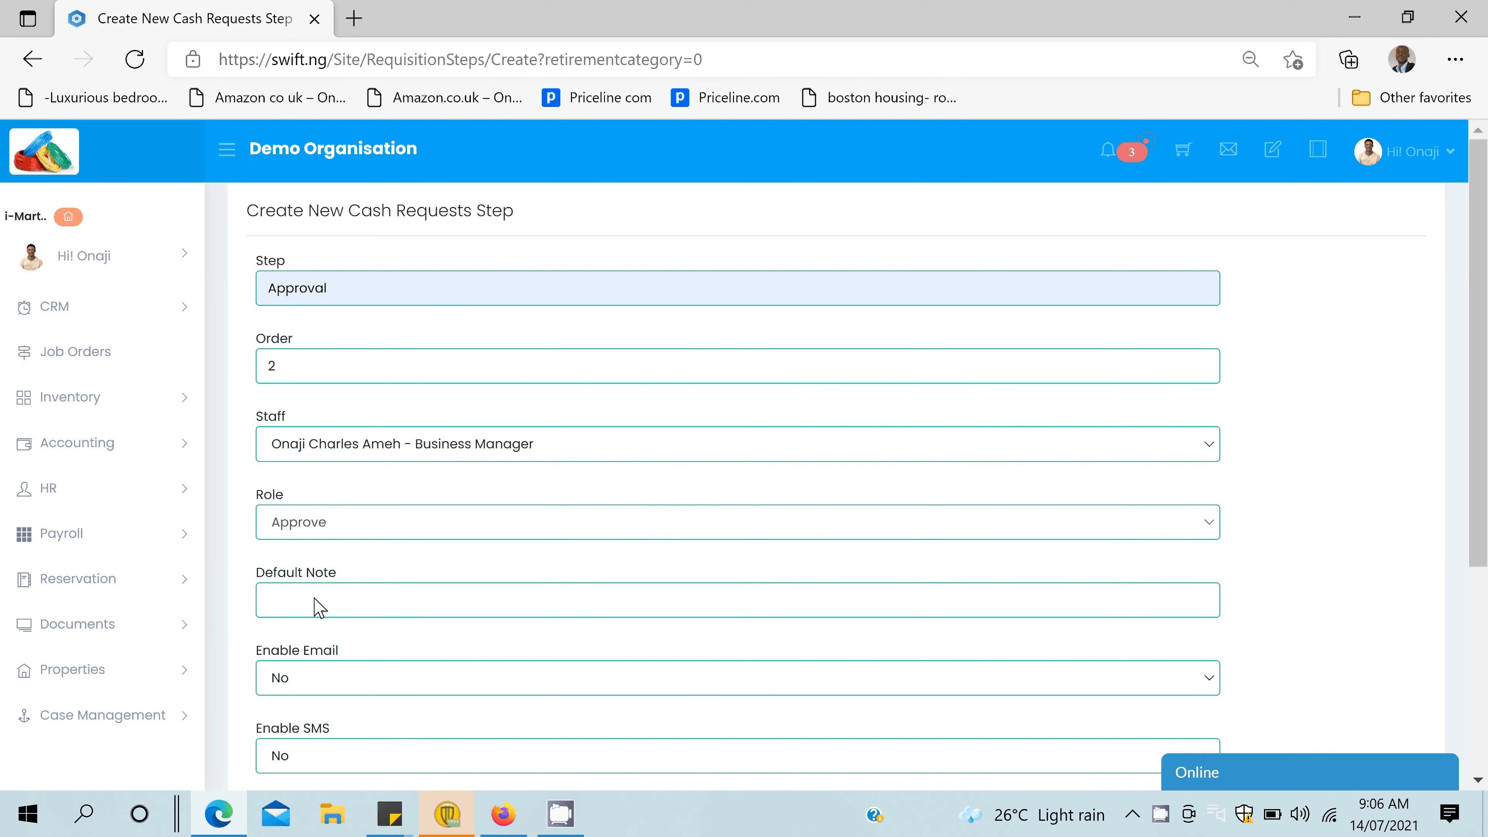
left_click(319, 607)
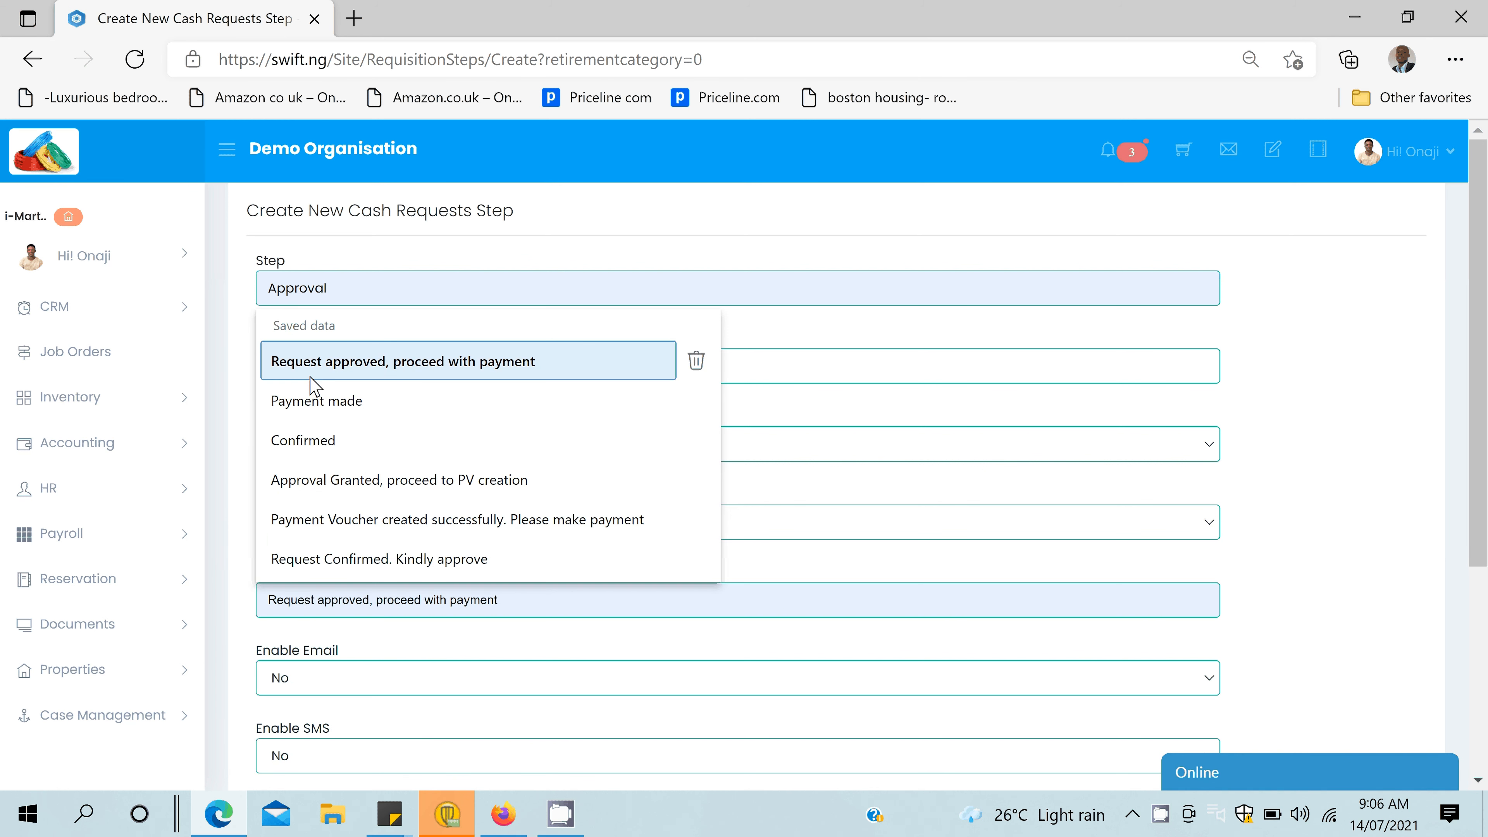
left_click(311, 375)
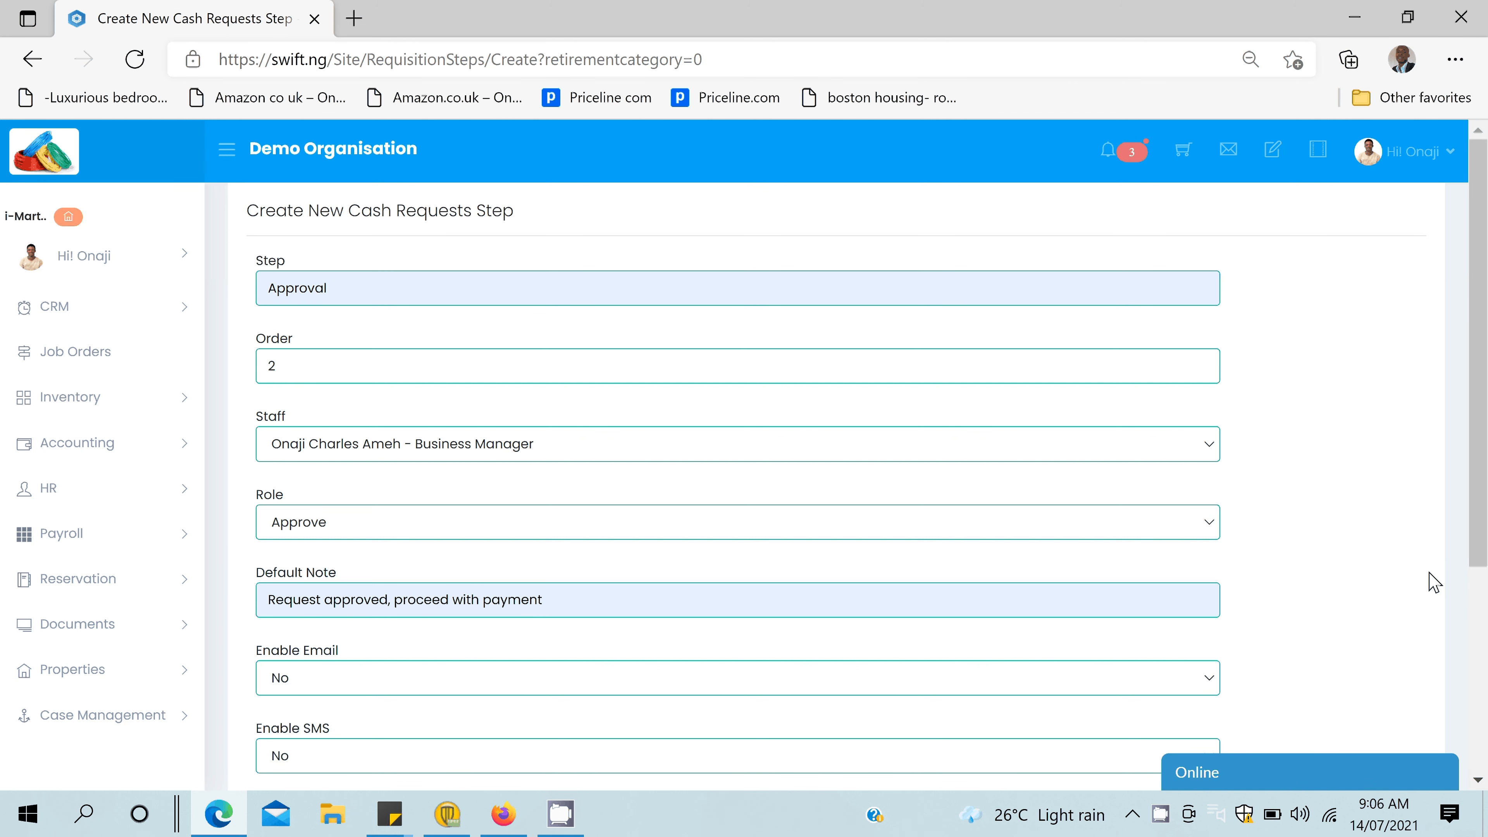
Enter the message "A request has just been sent for your approval. Demo Organization" and create the Approval step.
scroll(480, 454, "down", 4)
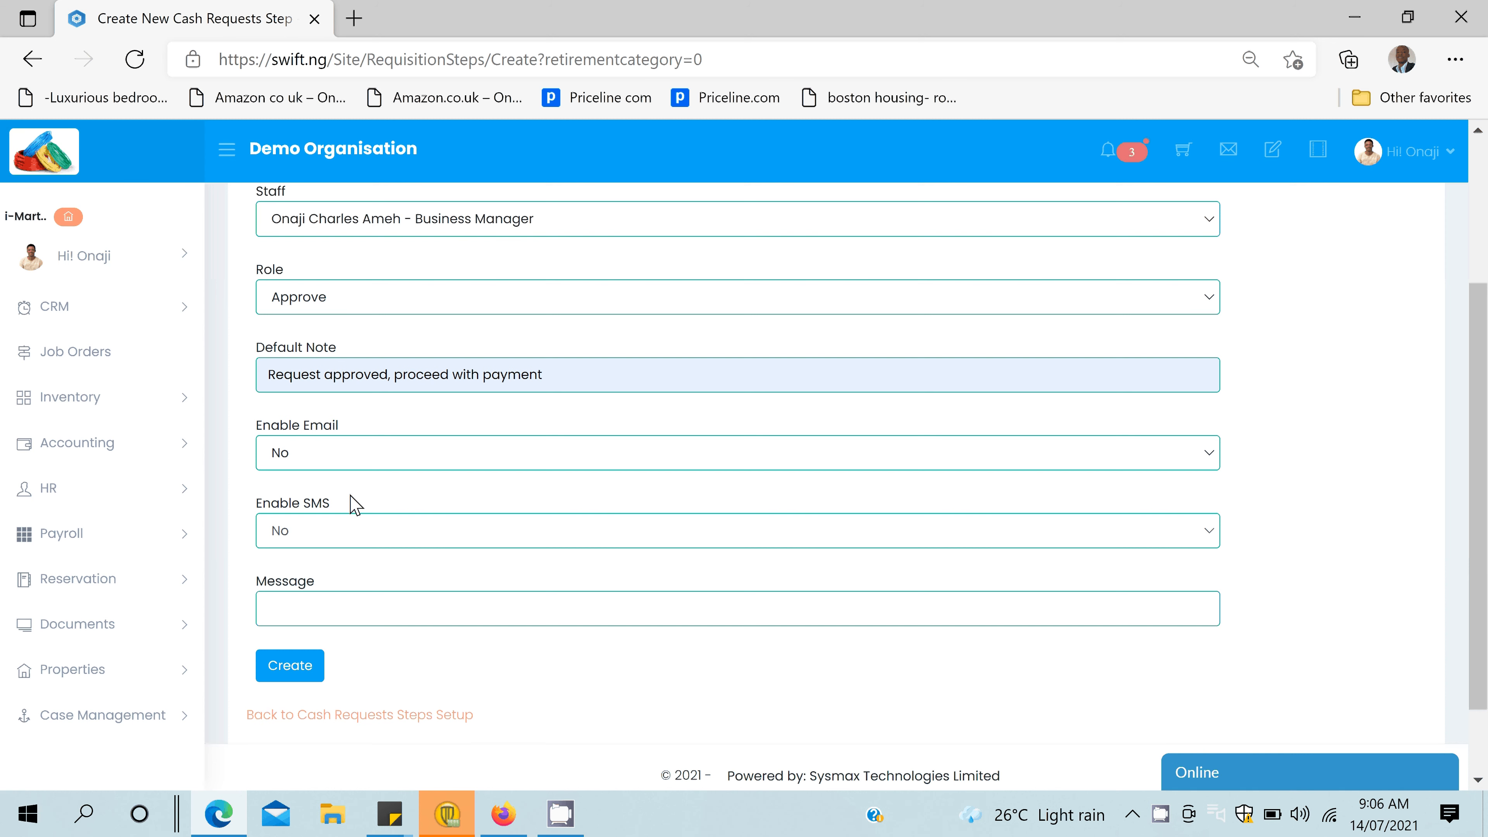
left_click(346, 608)
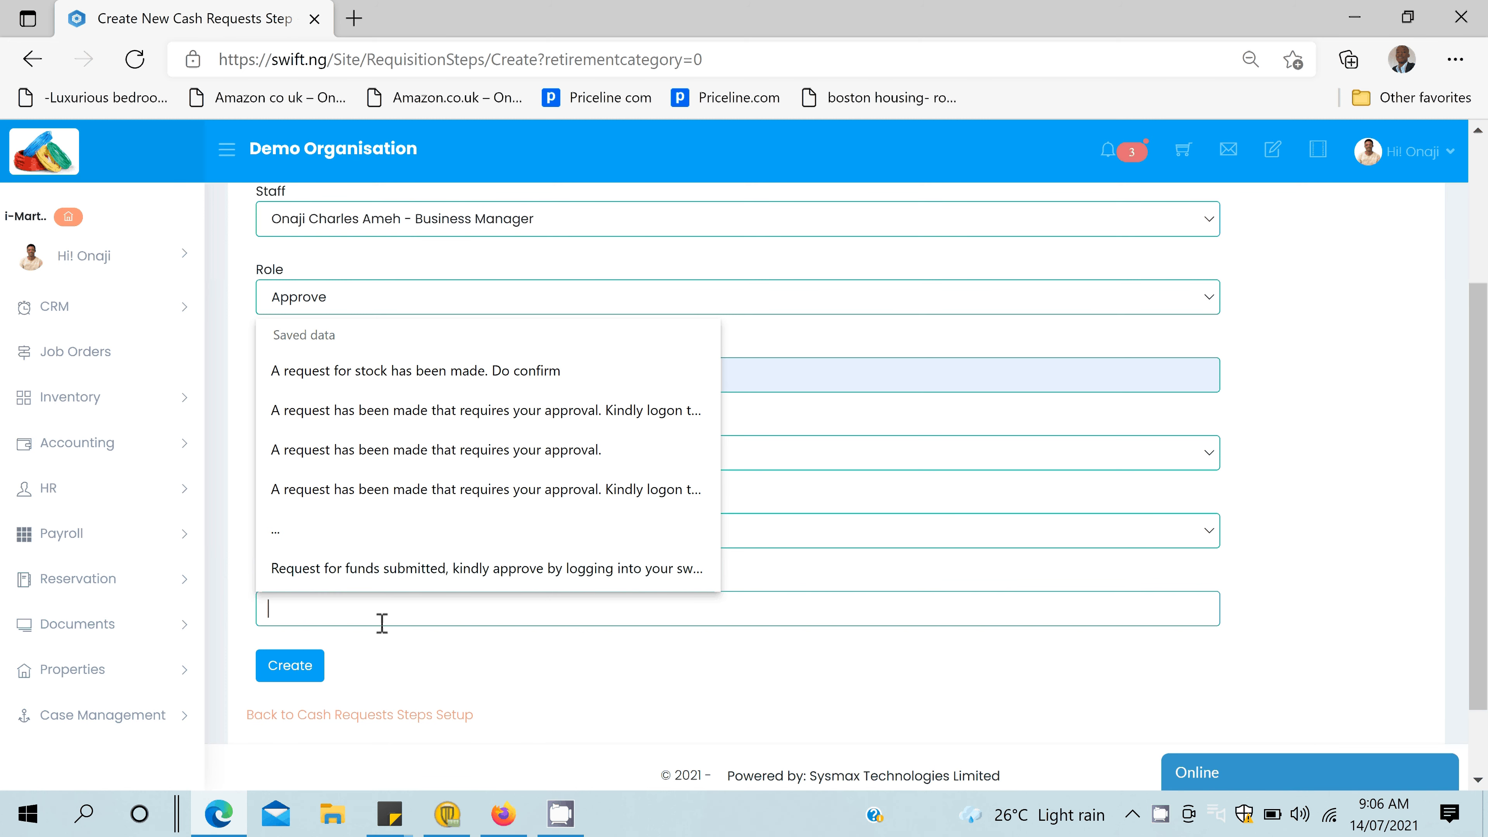
type("A request h")
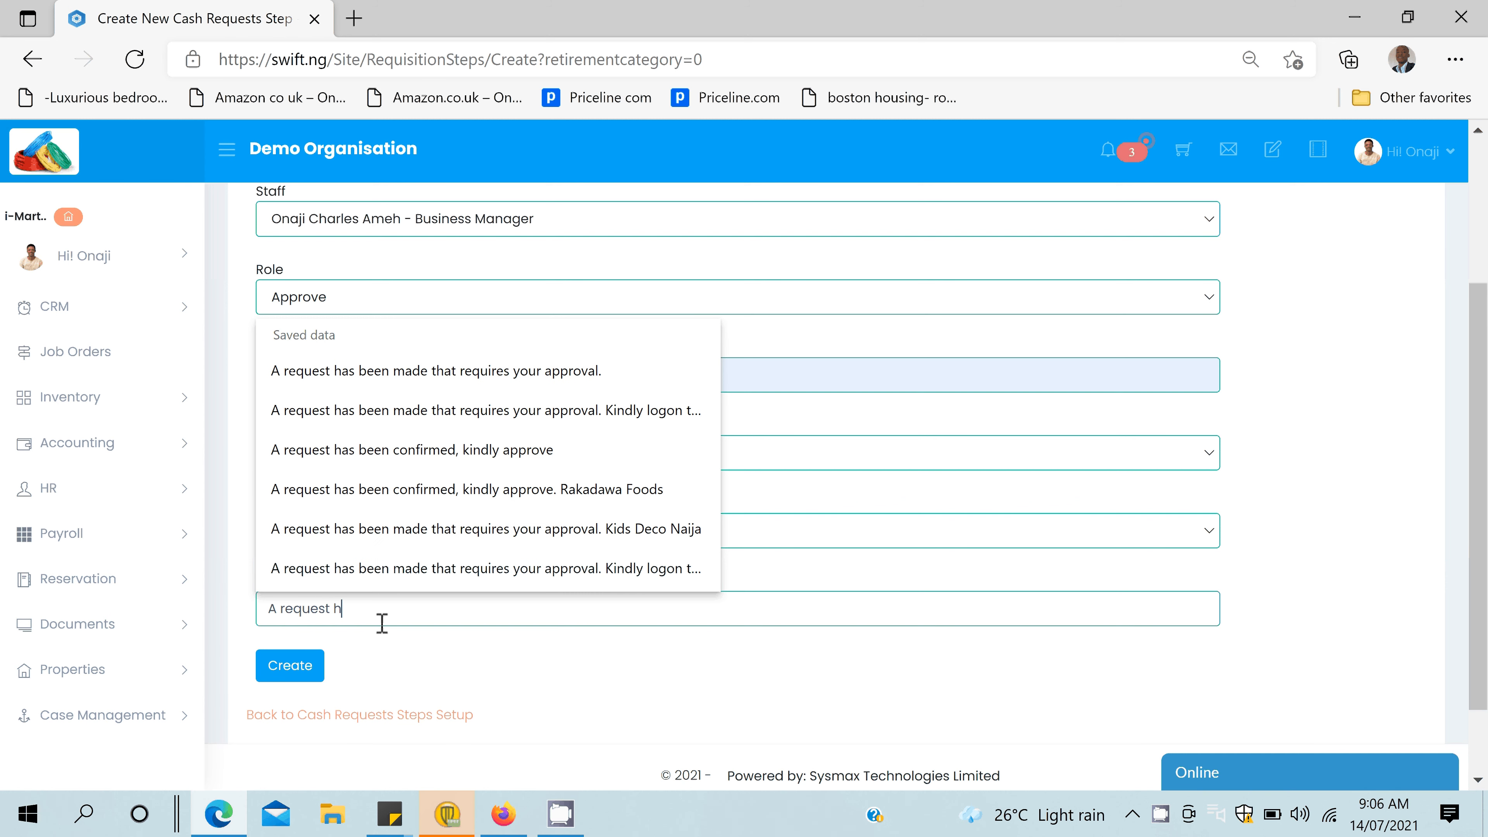
type("as jus")
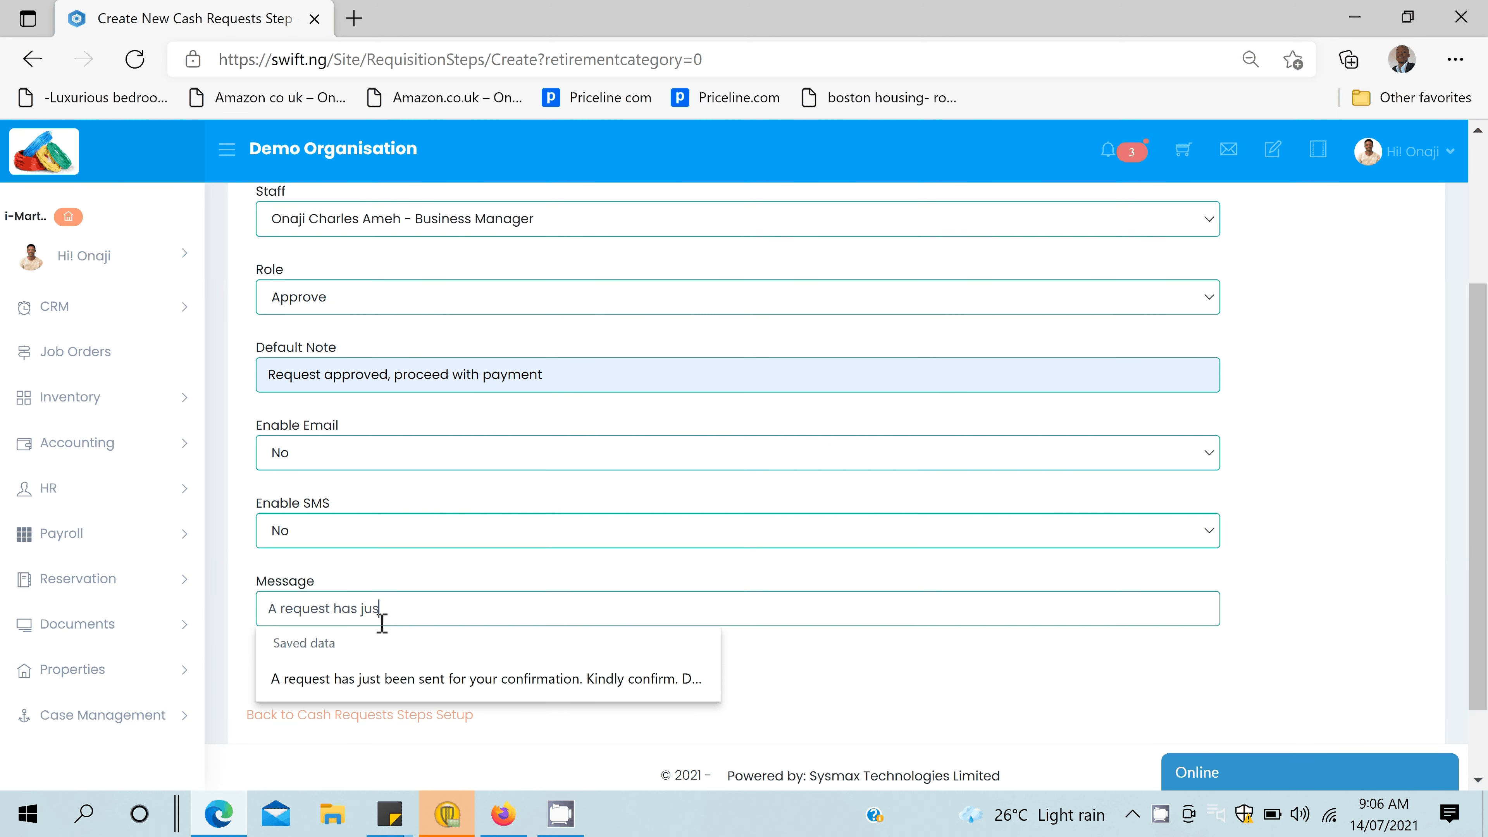
type("t bee")
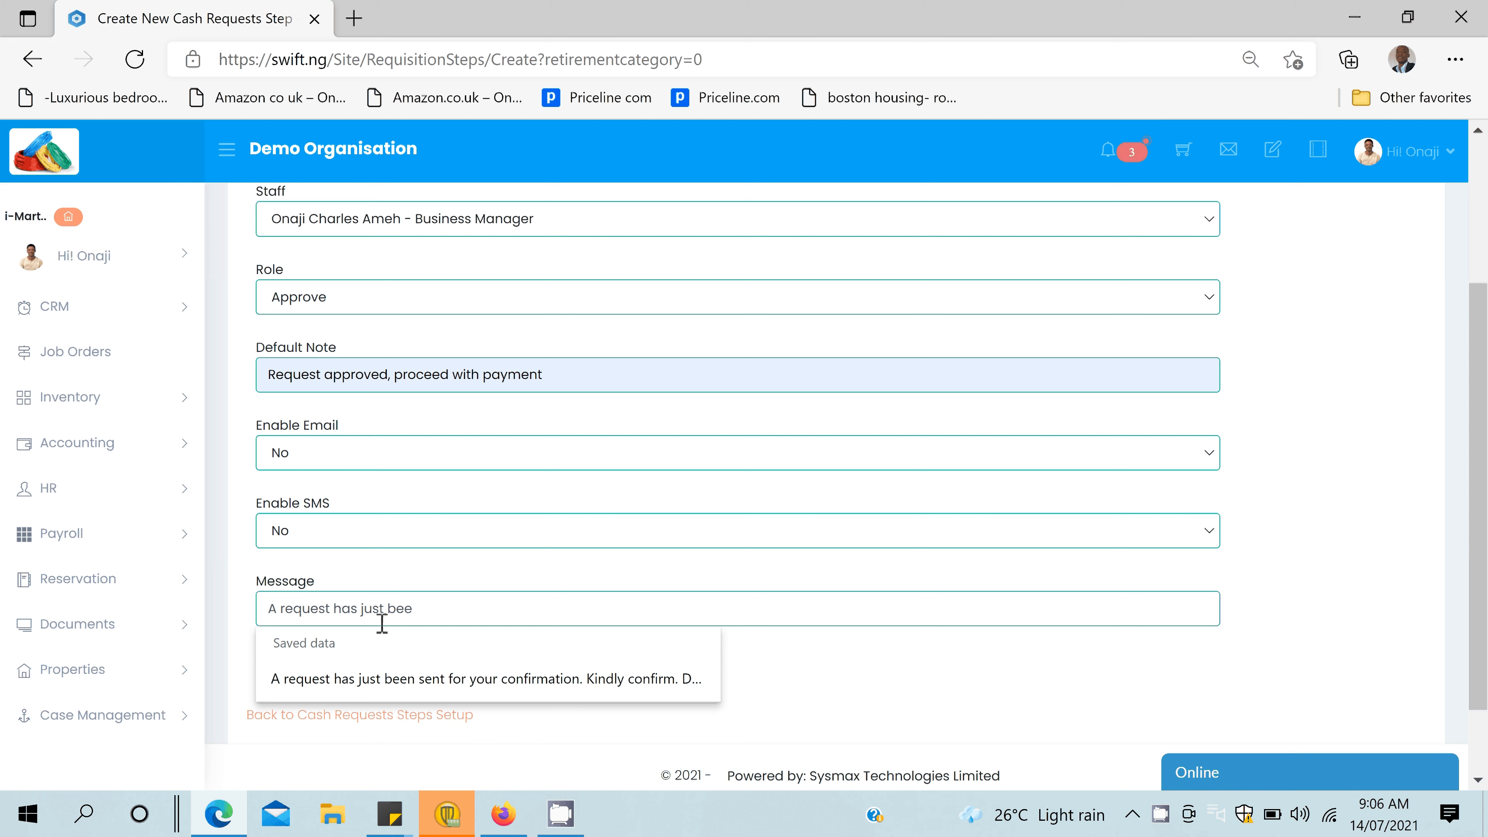
type("n sent for your ")
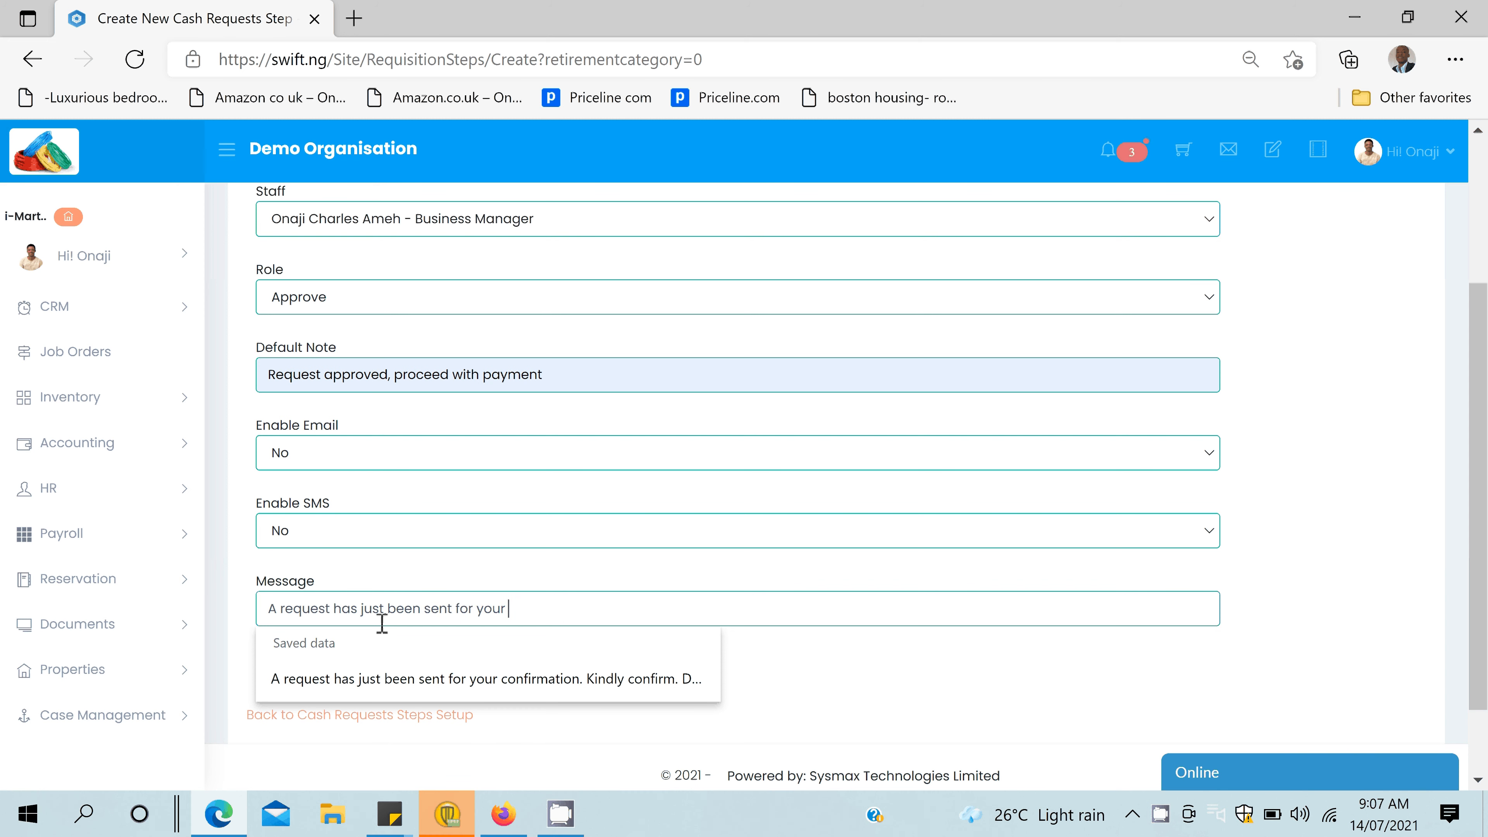
type("approval")
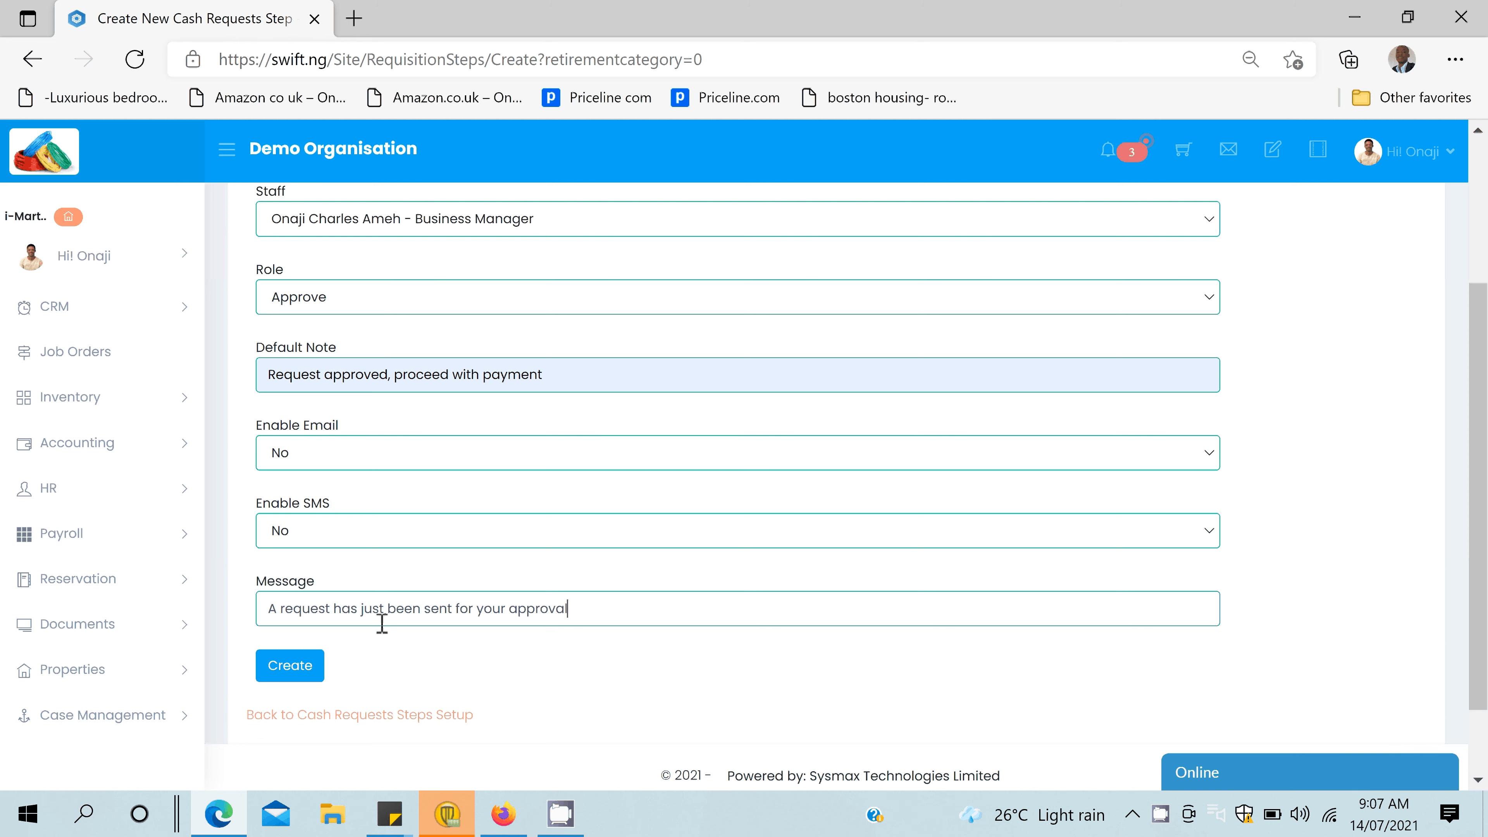
type(". Demo Org")
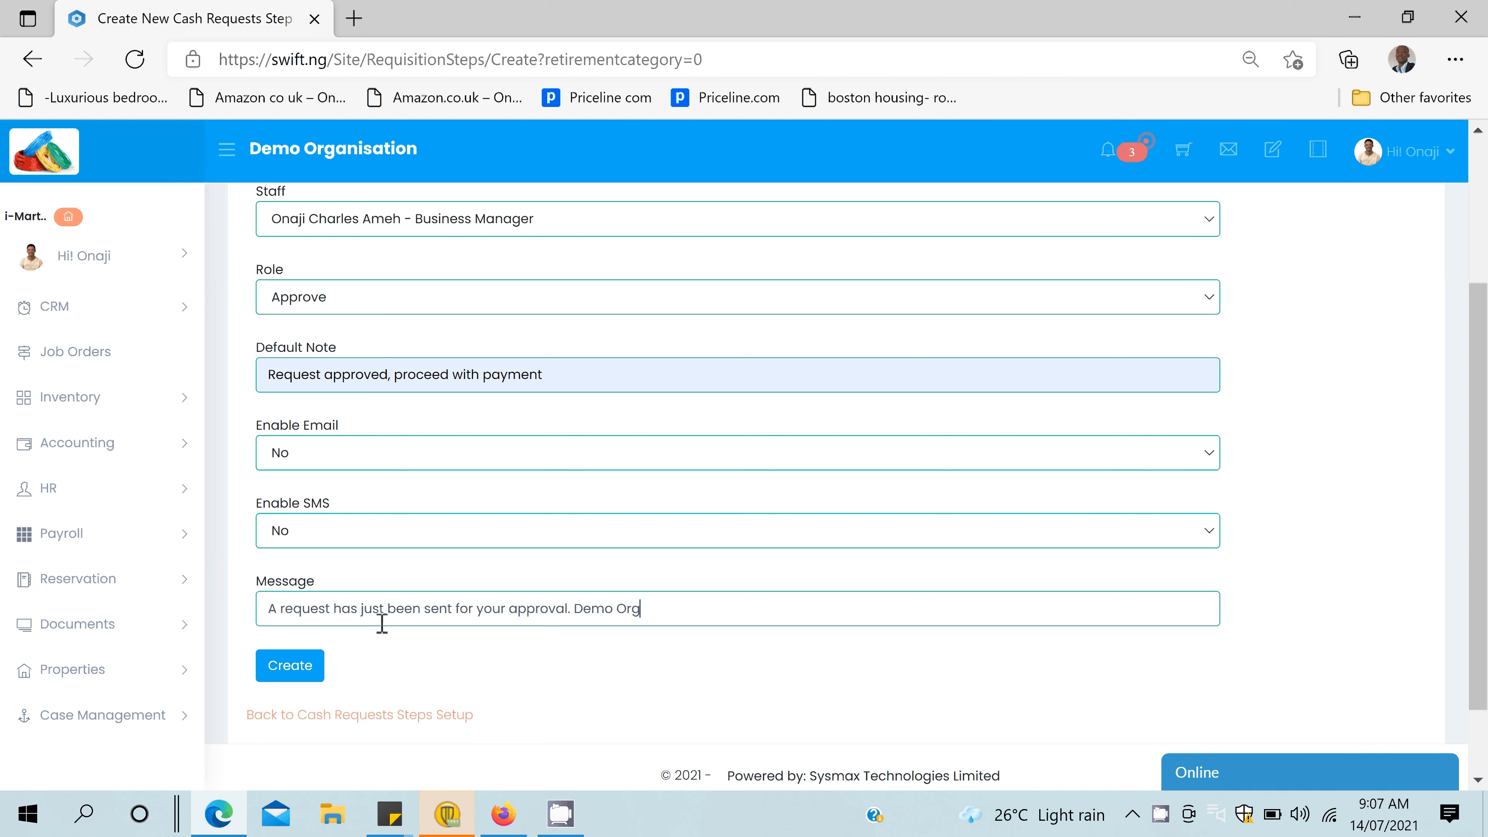
type("anization")
left_click(290, 673)
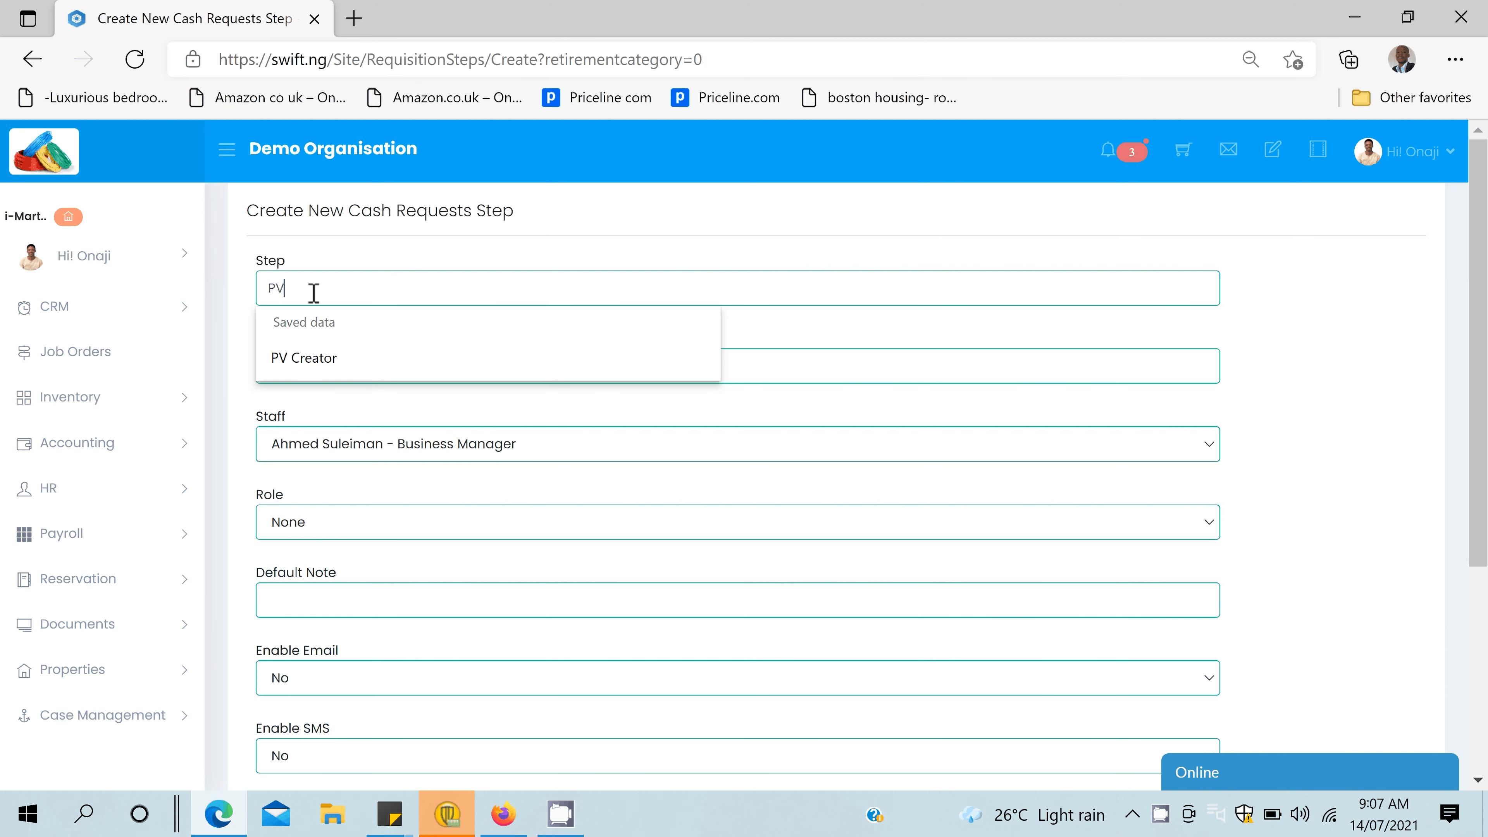
Name the next cash request step PV Creator, set its order to 3, and assign the signed-in business manager as staff.
left_click(291, 368)
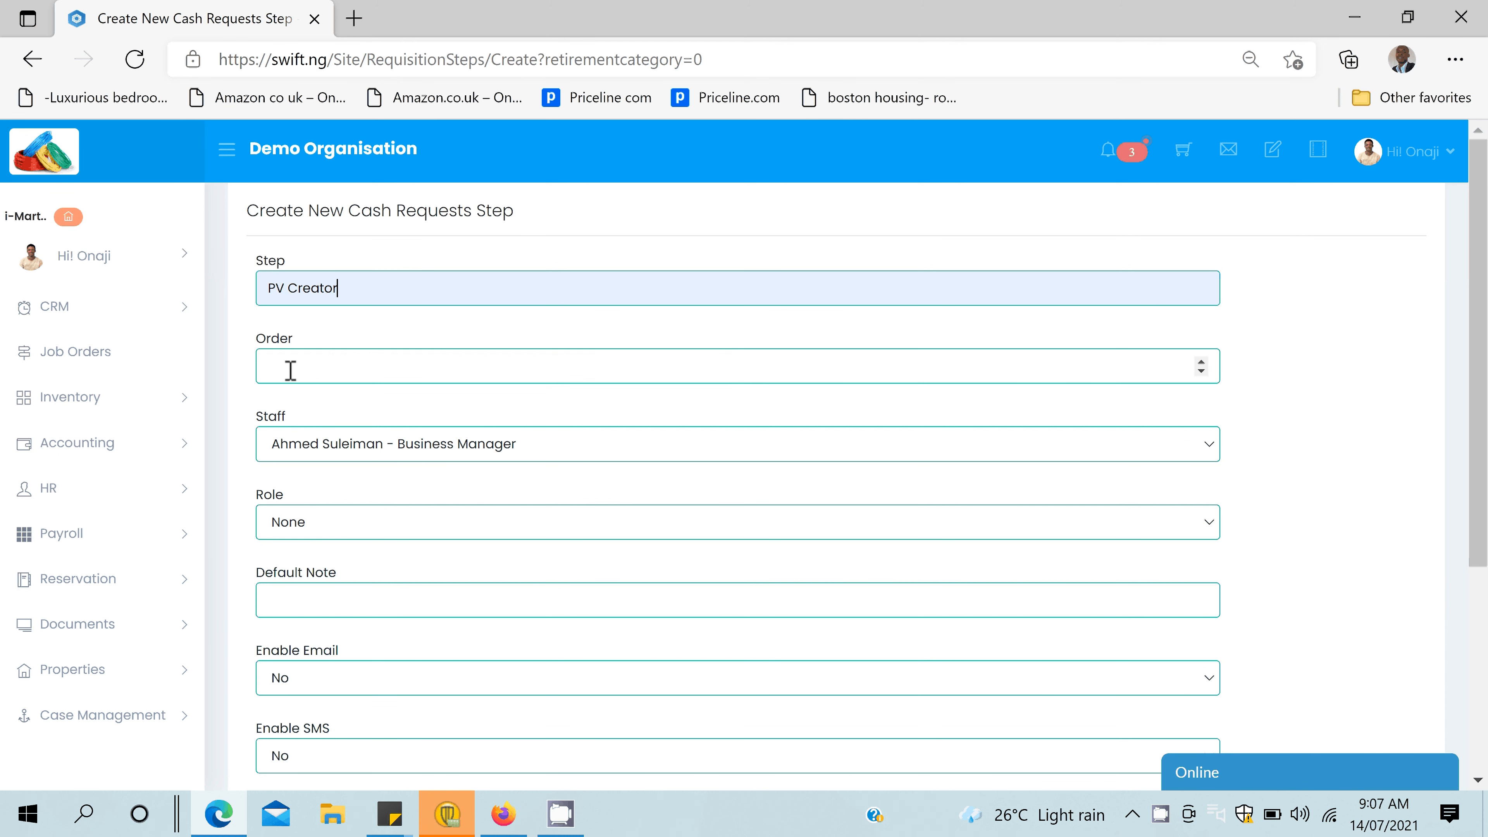
left_click(291, 370)
type("3")
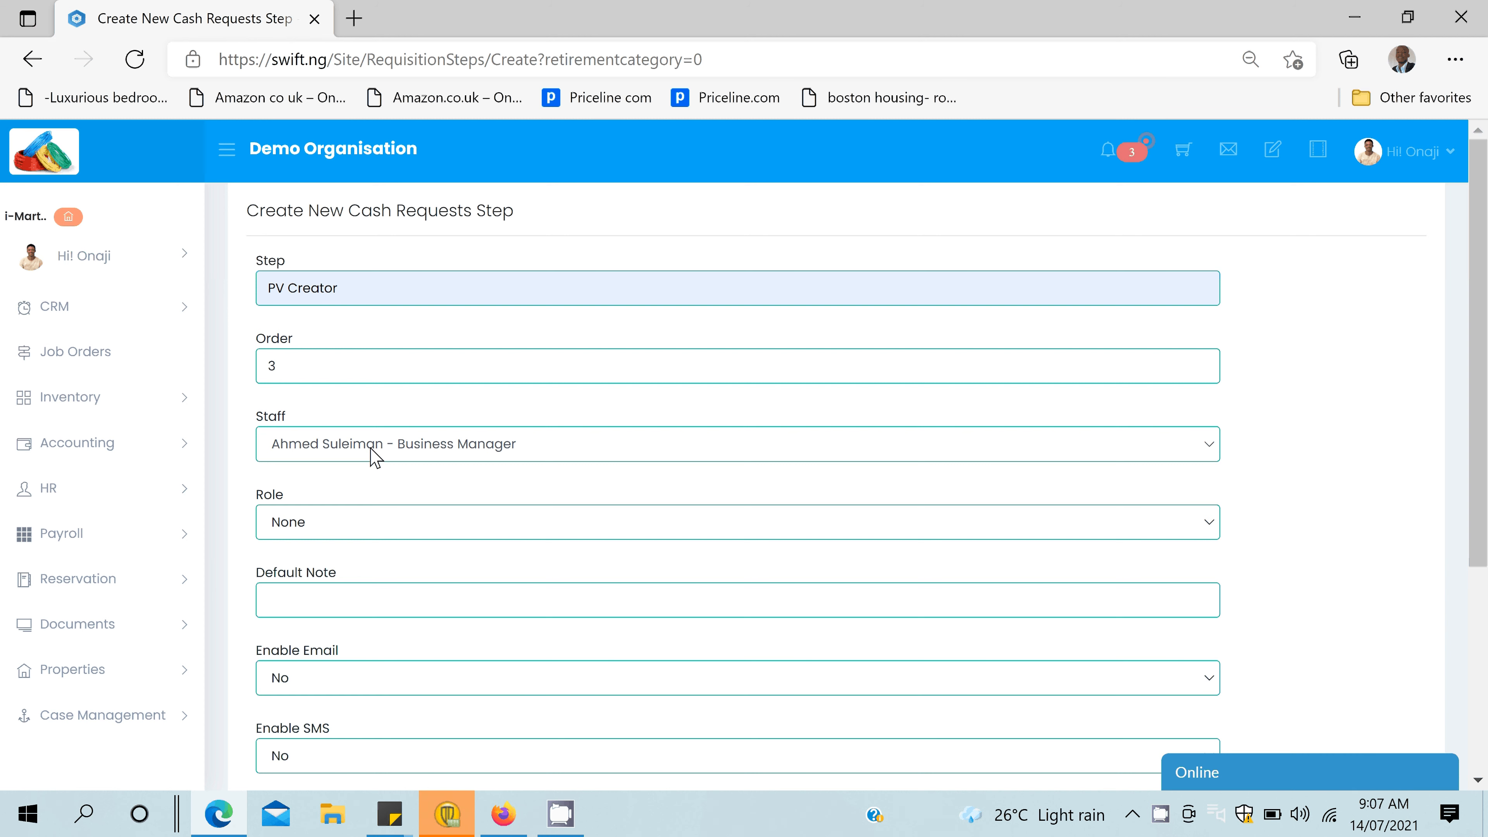
left_click(375, 509)
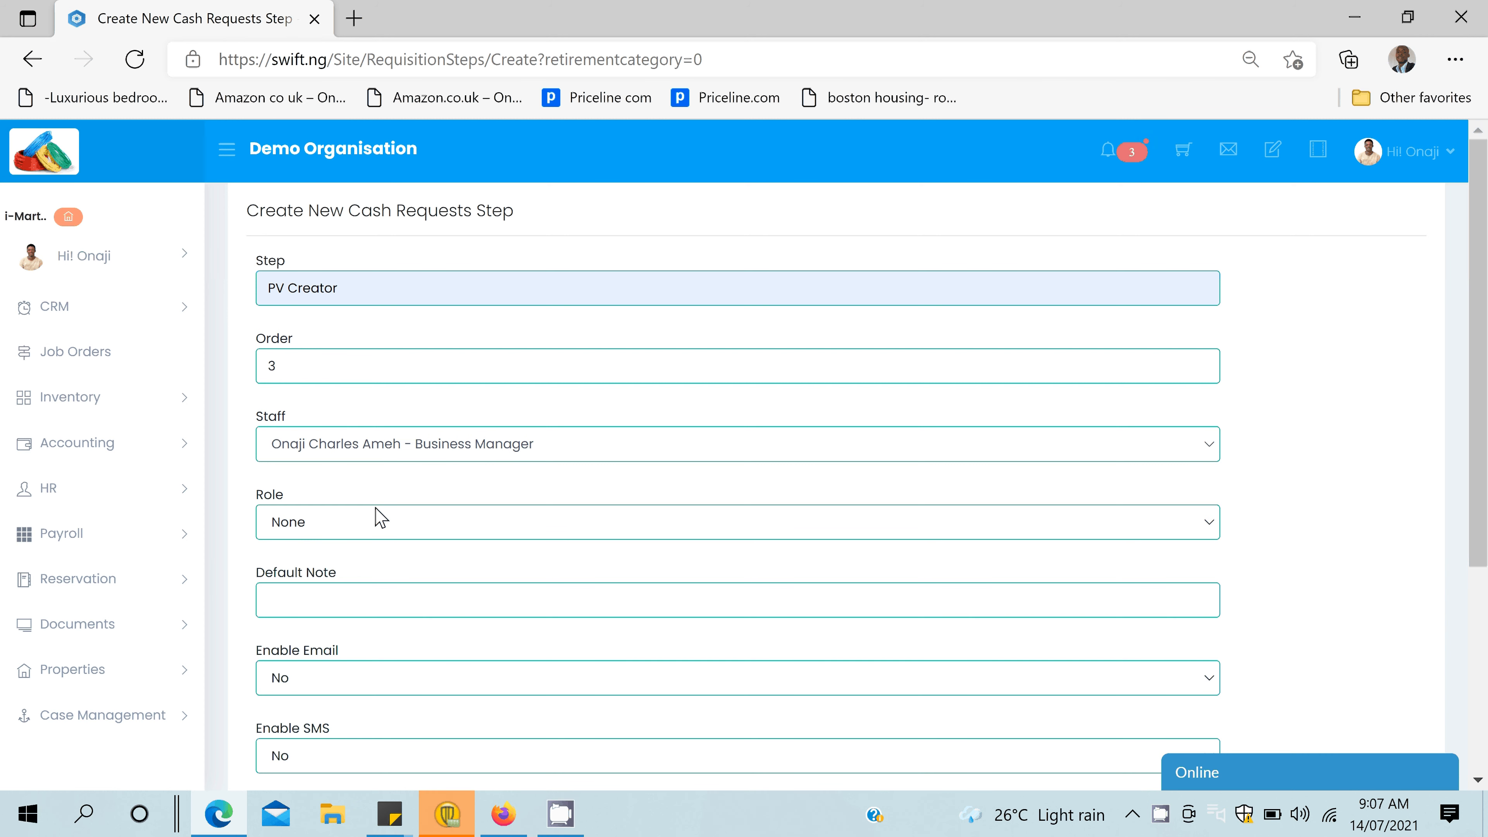
Set the step's role to PV Creator and its default note to "Payment Voucher created successfully. Please make payment".
left_click(340, 525)
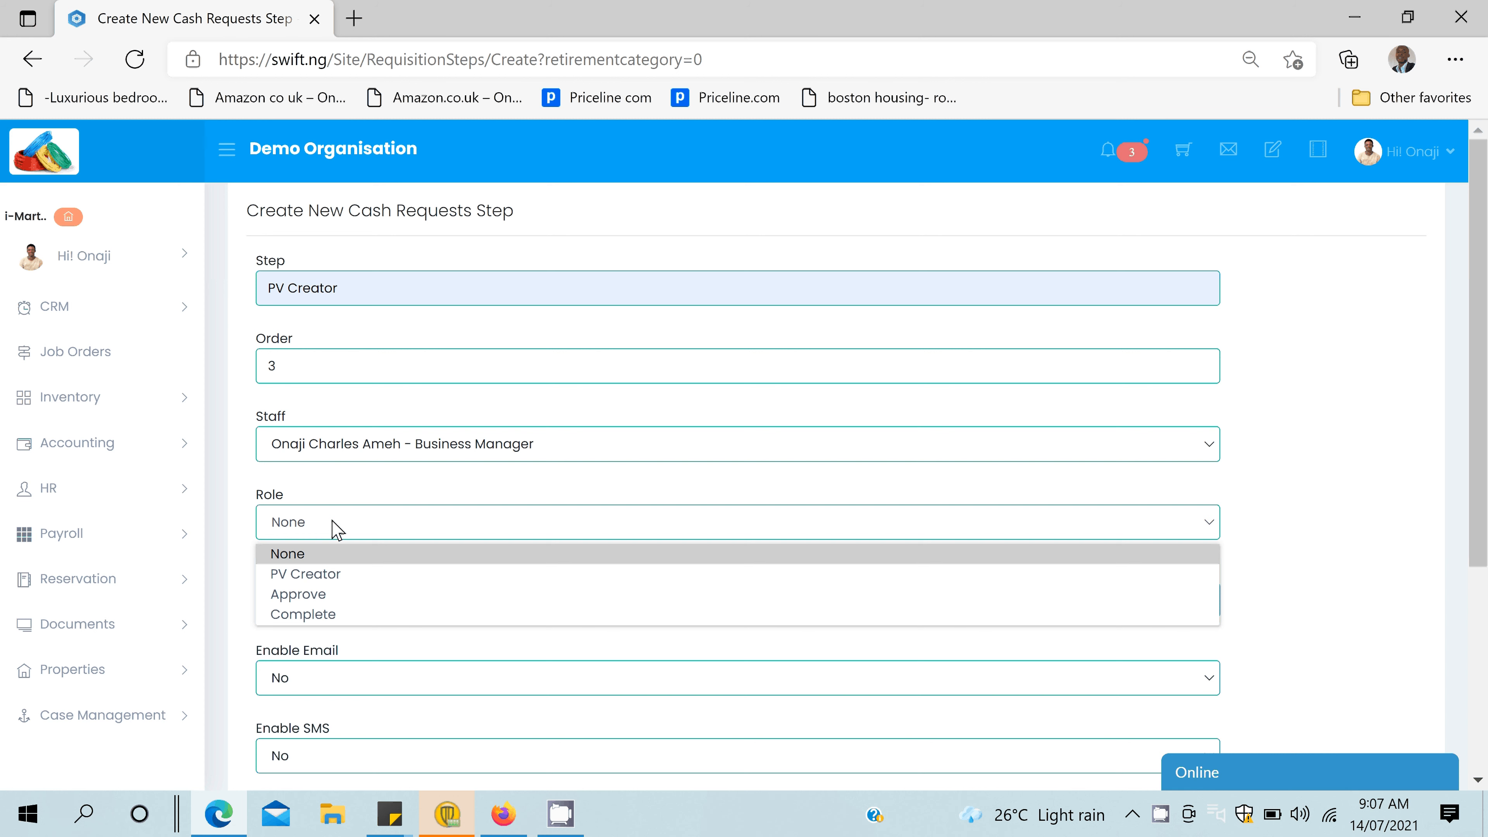
left_click(296, 574)
left_click(327, 600)
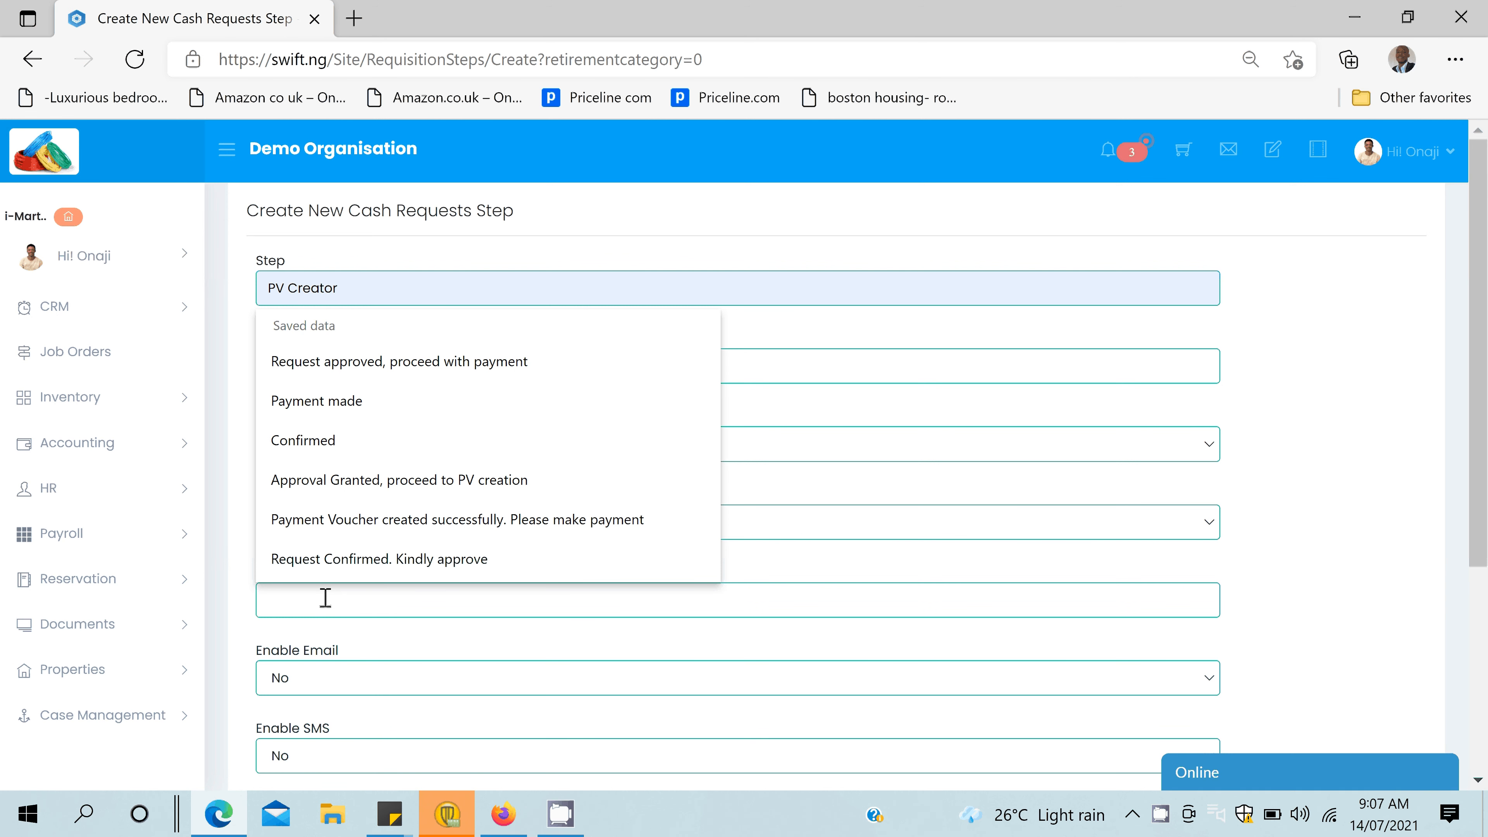
left_click(410, 519)
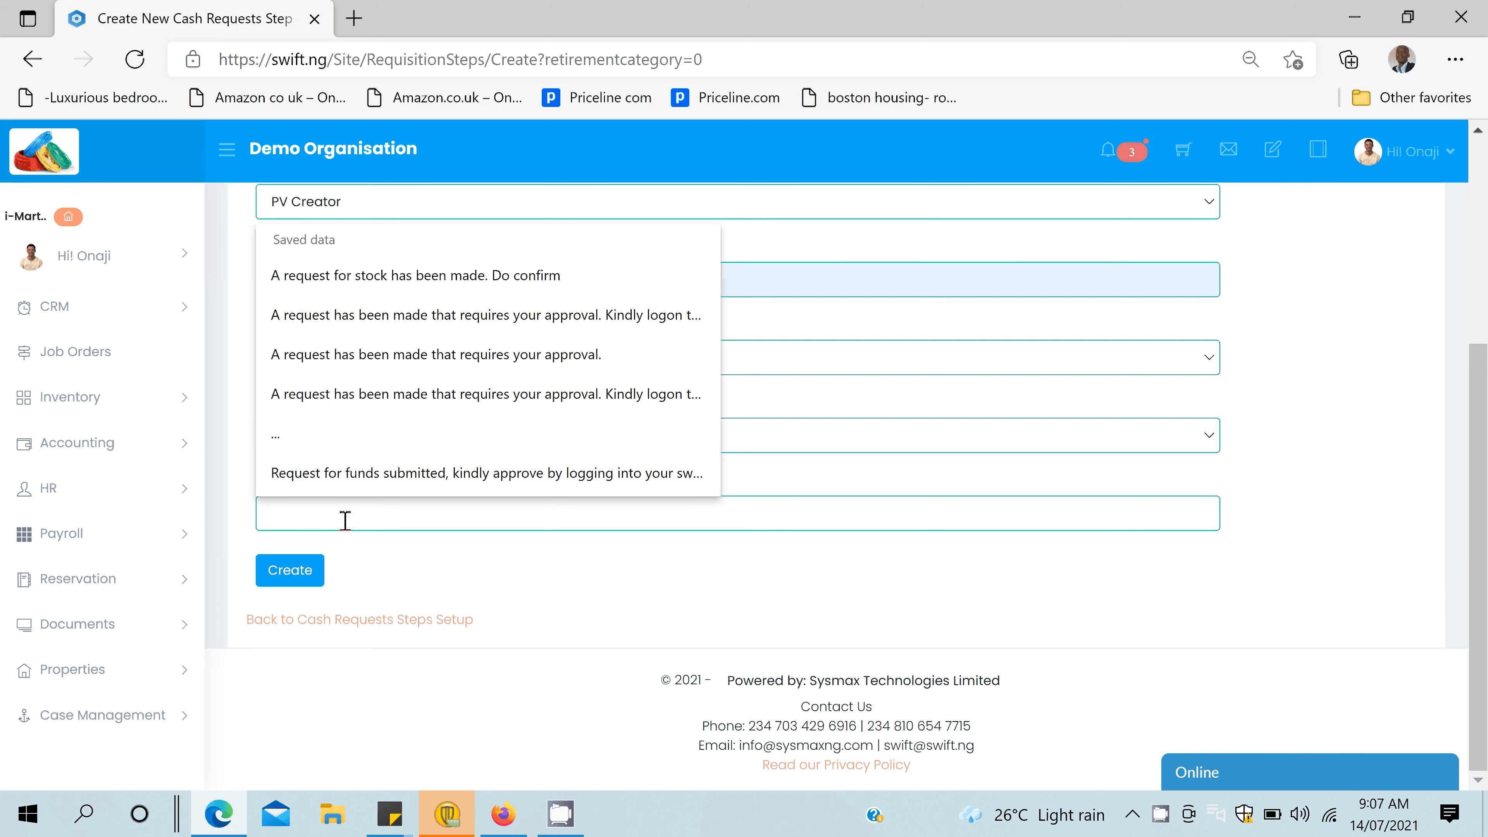
Fill the PV Creator step's message with "An approval has been granted to a cash request. Do attend to it", adapting the saved stock request text.
type("An")
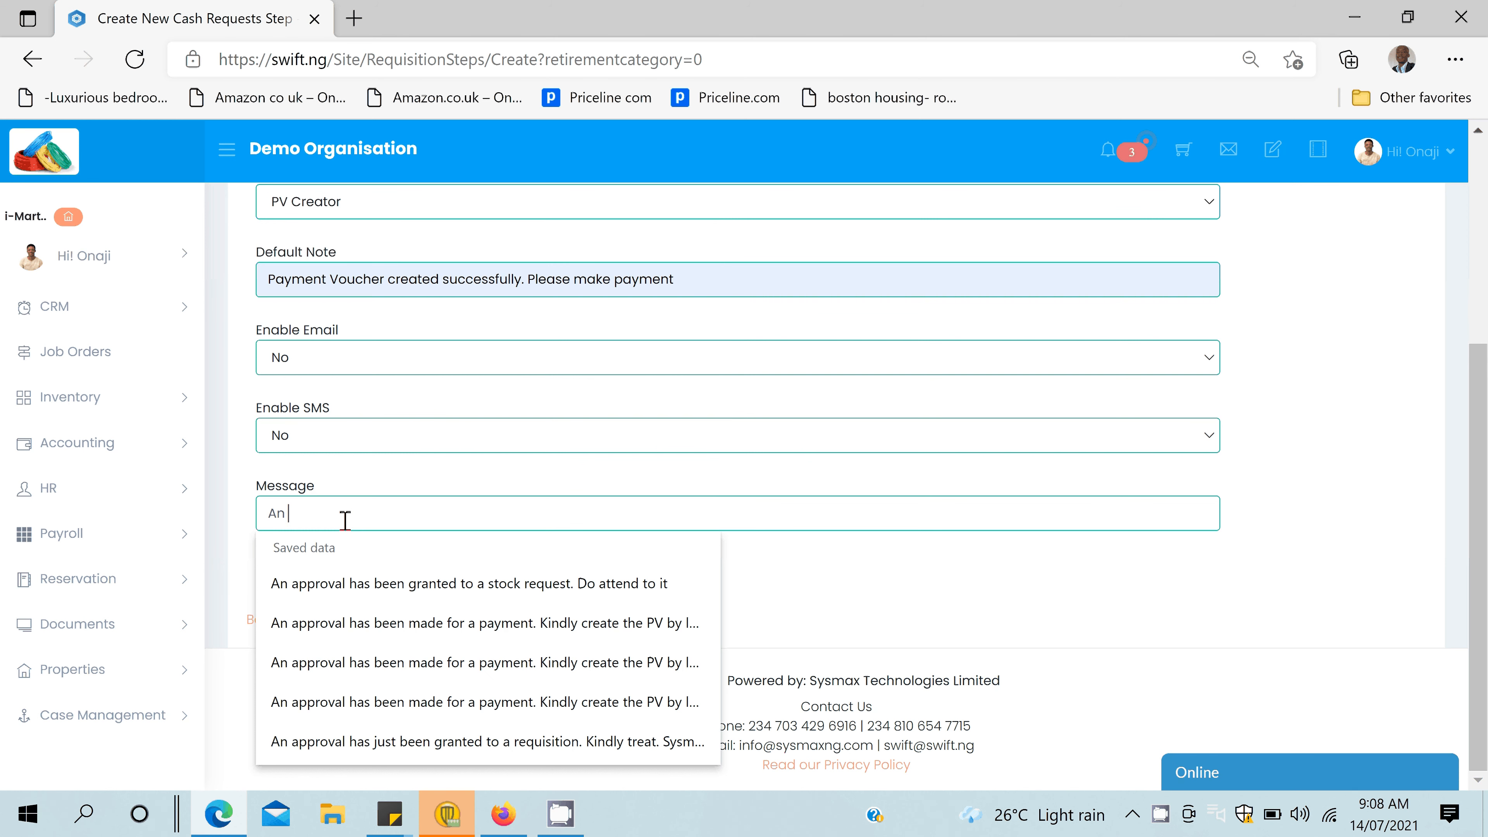
key("Down")
key("Return")
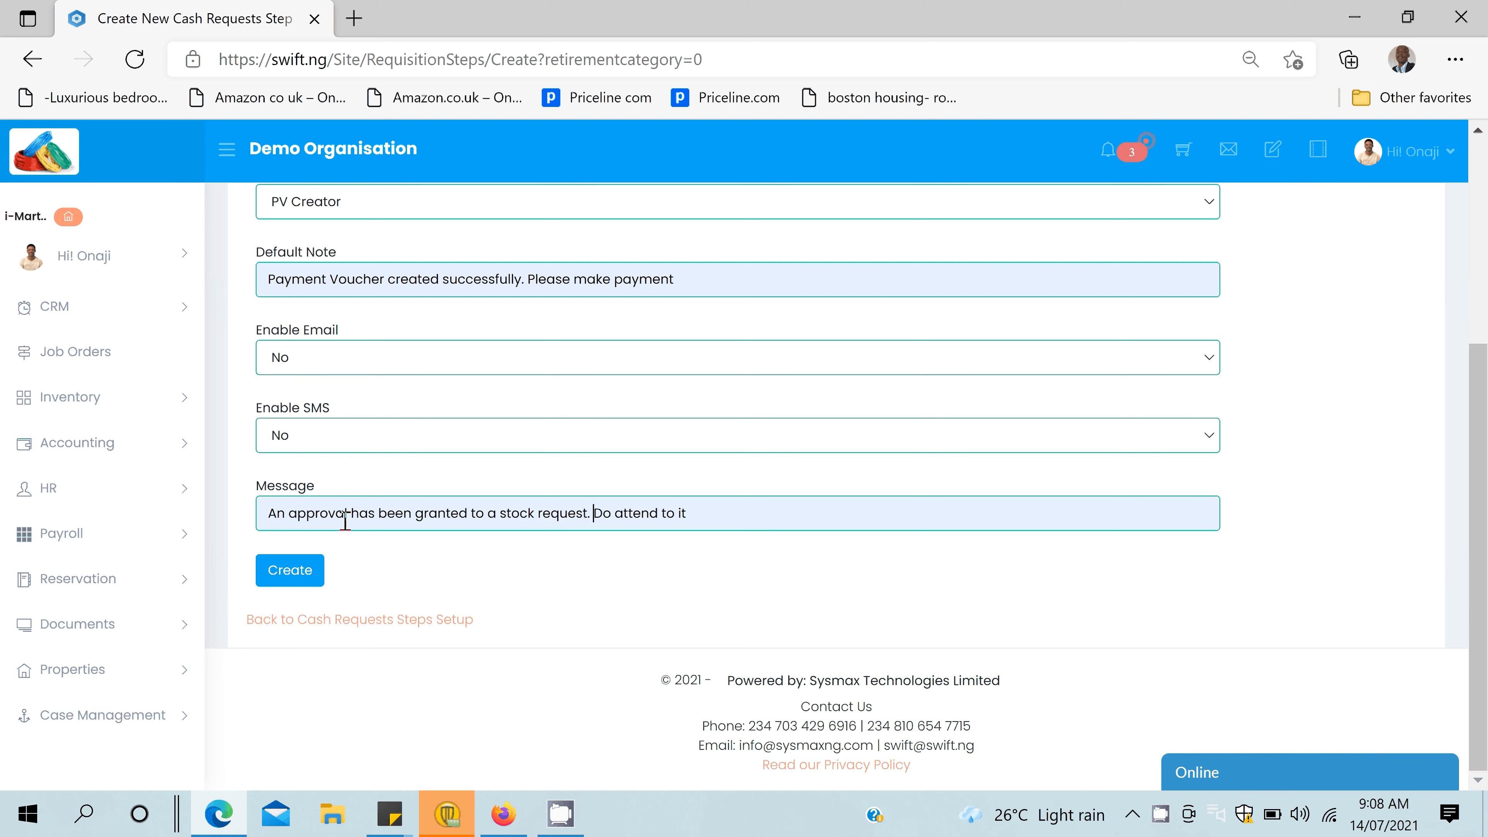
key("ctrl+Left")
key("ctrl+shift+Left")
key("ctrl+shift+Left")
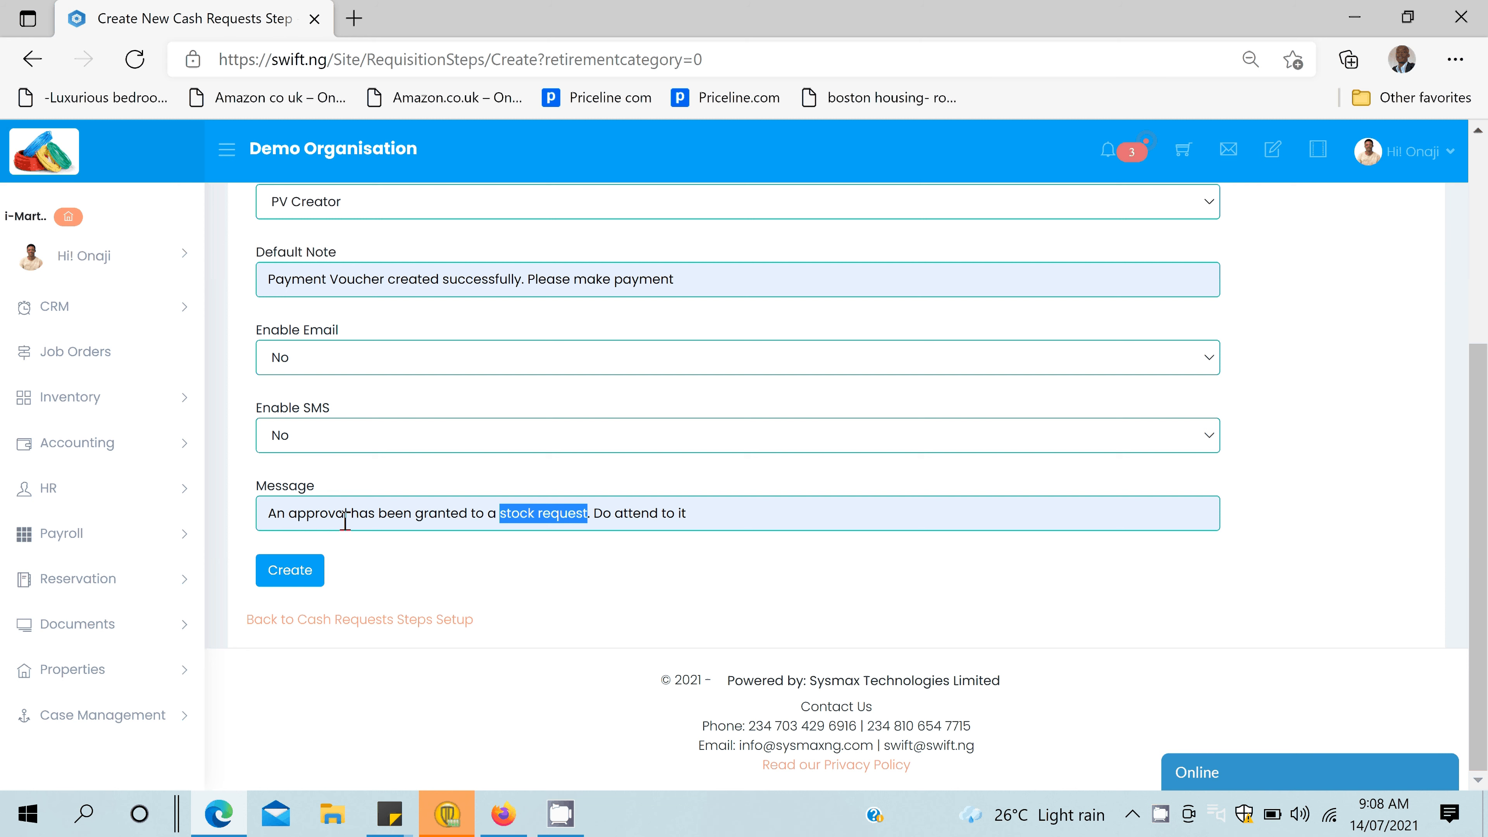
type("cash request")
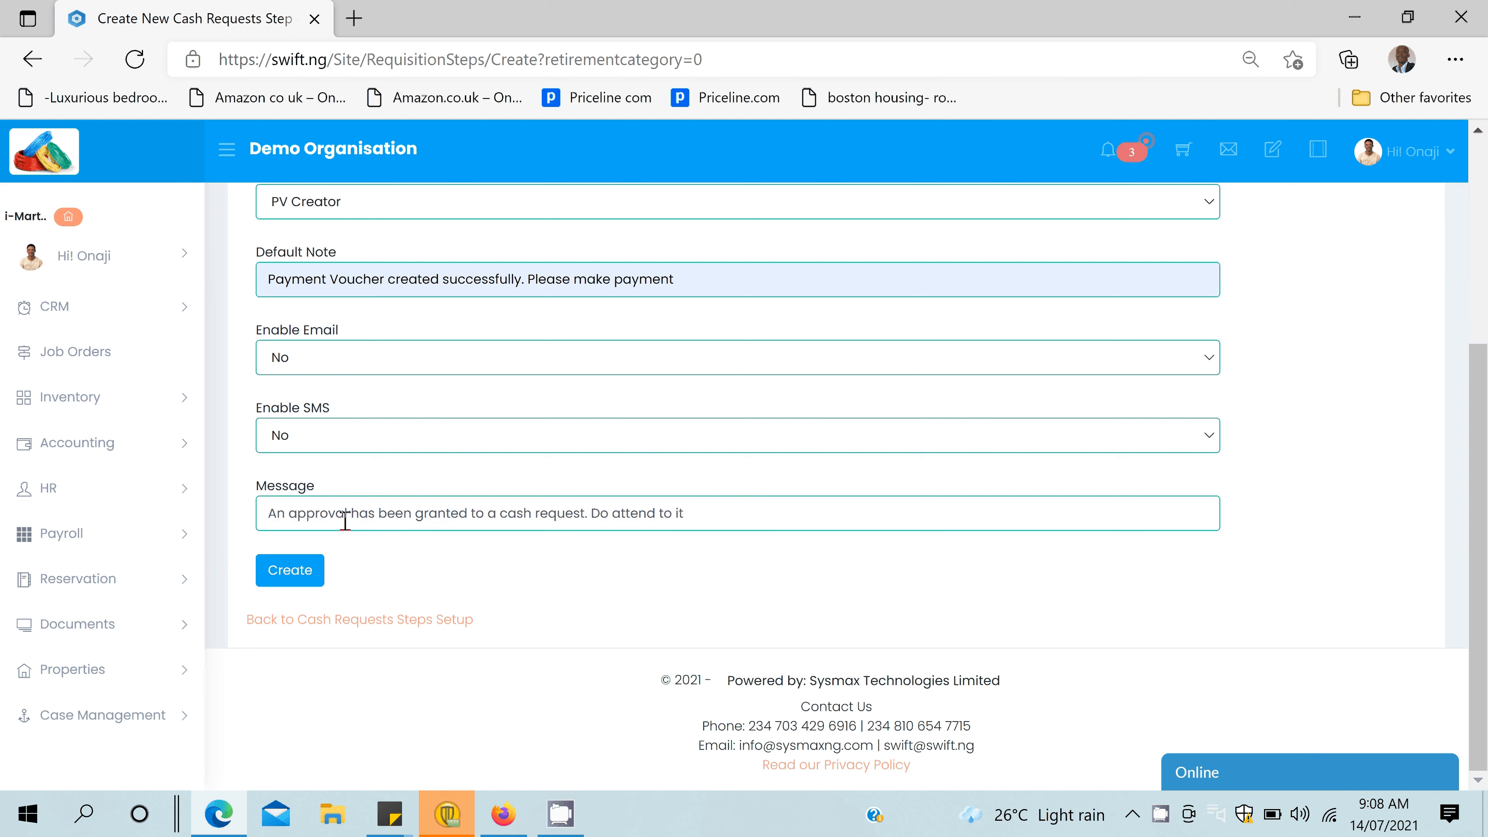
Change the end of the message to "Do create the PV" and create the PV Creator step.
key("BackSpace")
key("BackSpace")
key("BackSpace")
key("BackSpace")
key("BackSpace")
key("BackSpace")
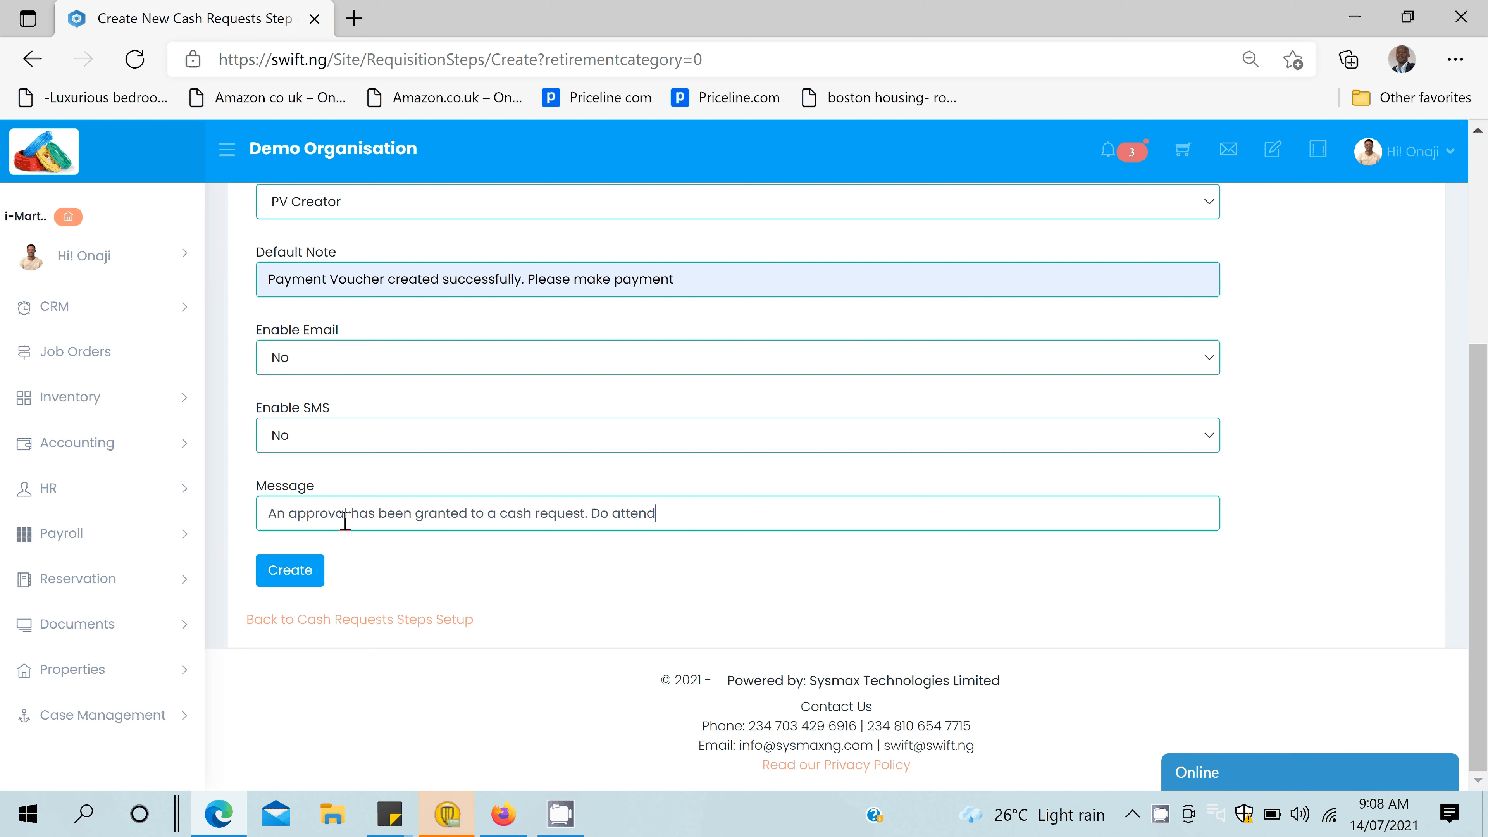
key("ctrl+BackSpace")
type("create the PV")
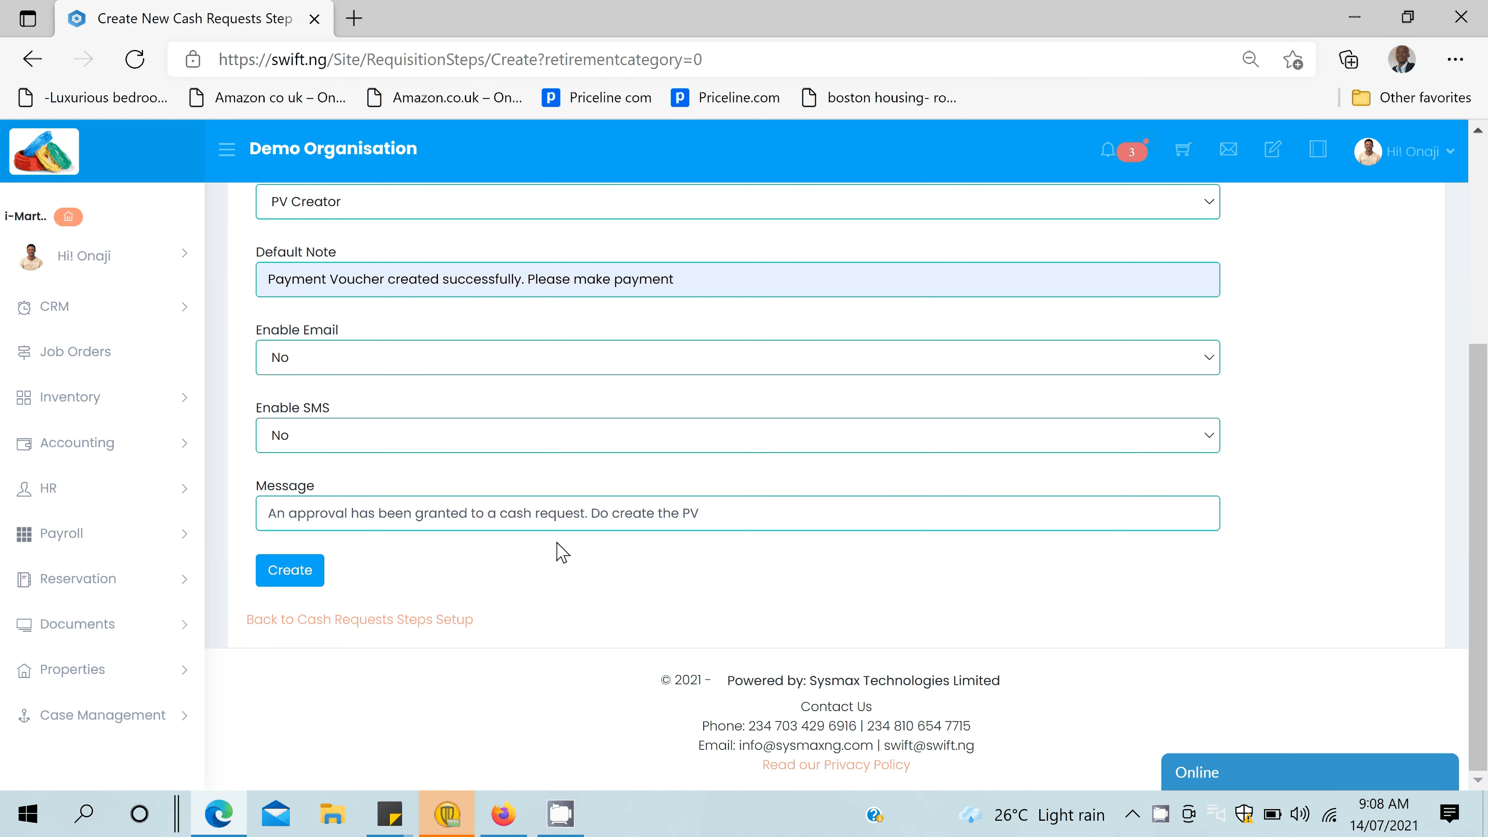
key("Return")
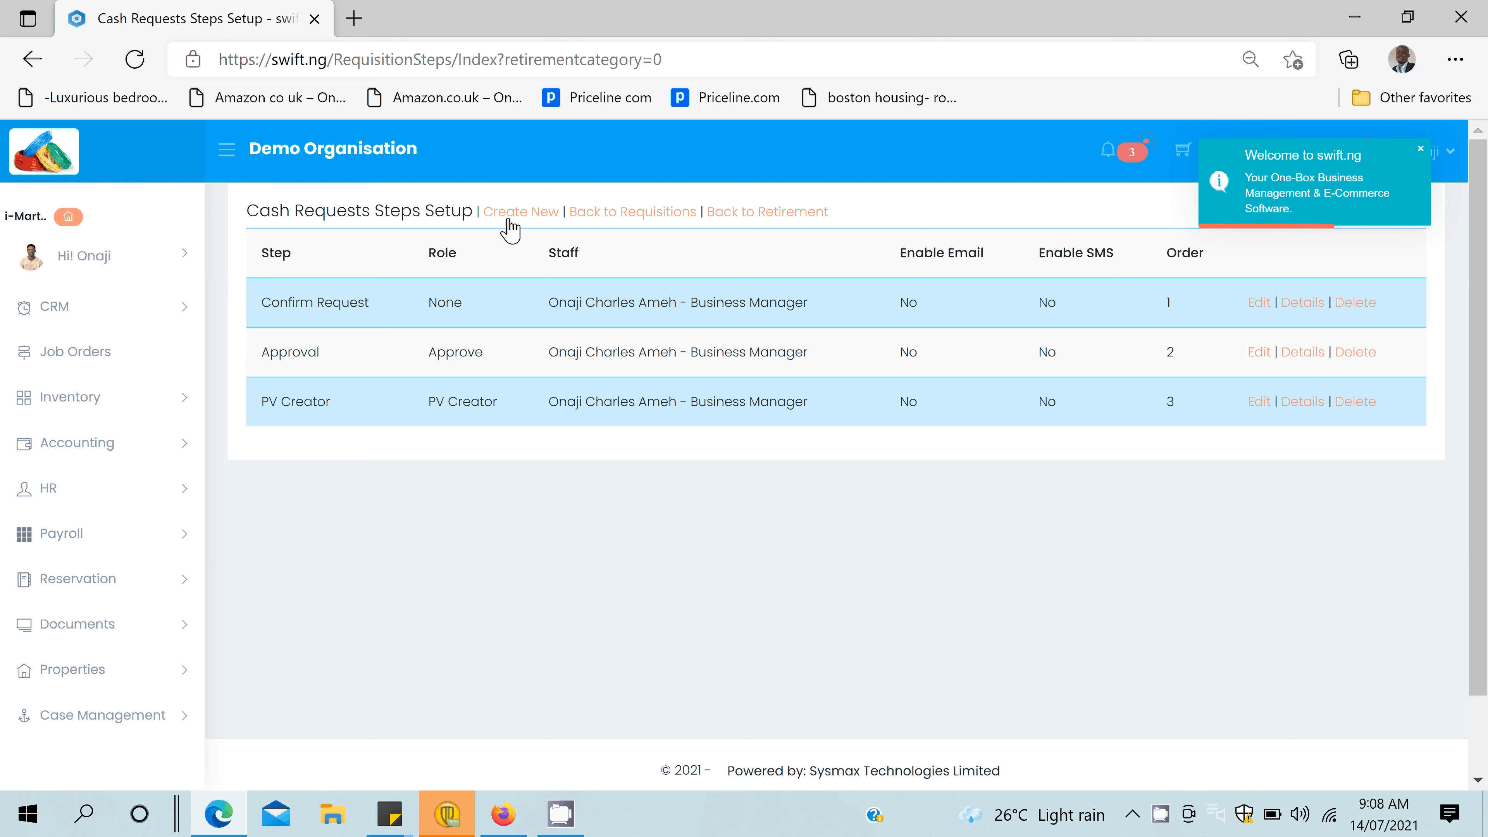
Start a new cash request step named Payment Confirmation, set its order to 4, and assign the signed-in business manager as staff.
left_click(510, 216)
left_click(341, 292)
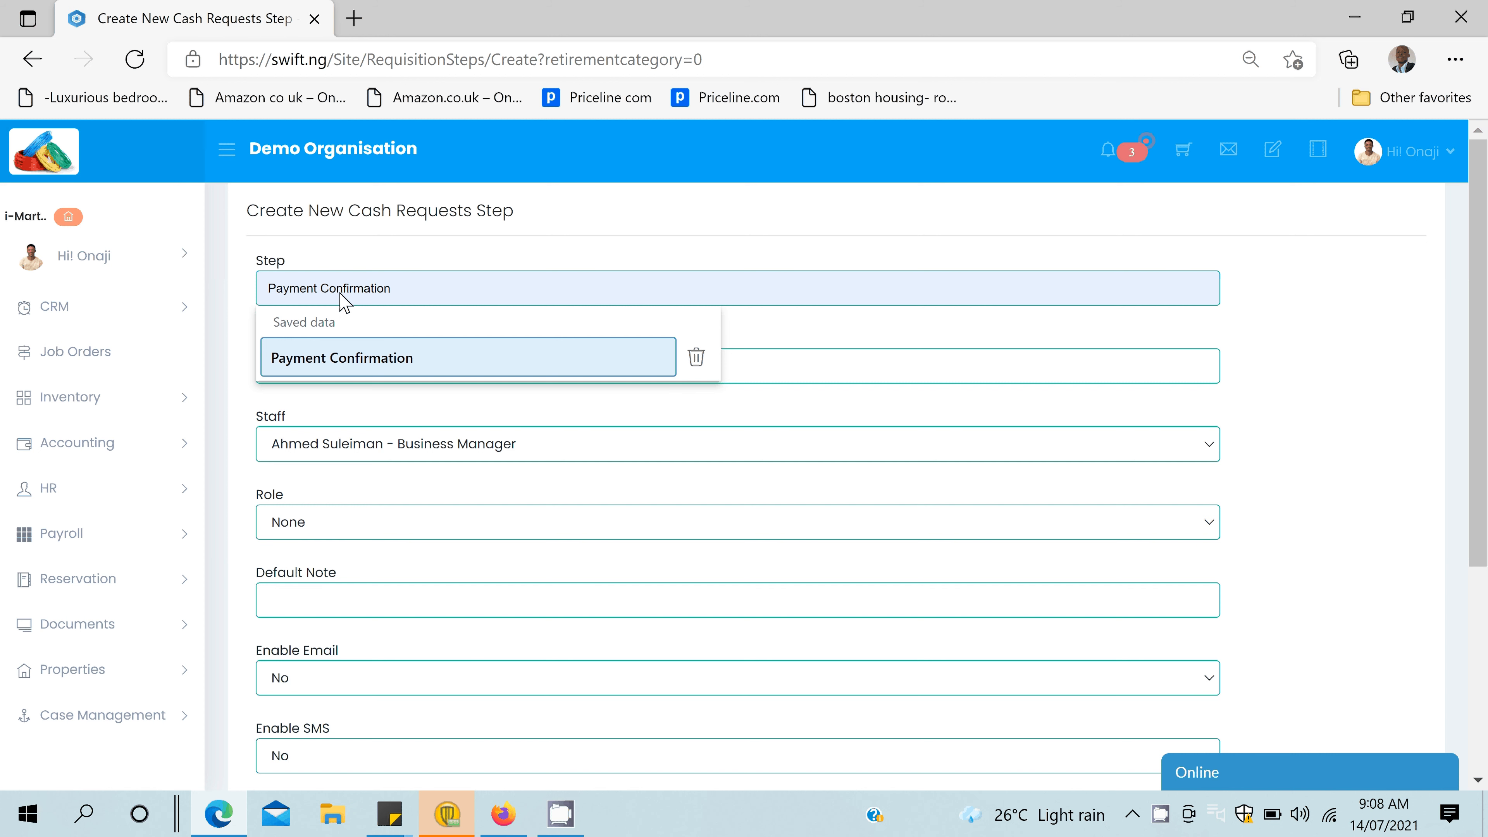
left_click(326, 357)
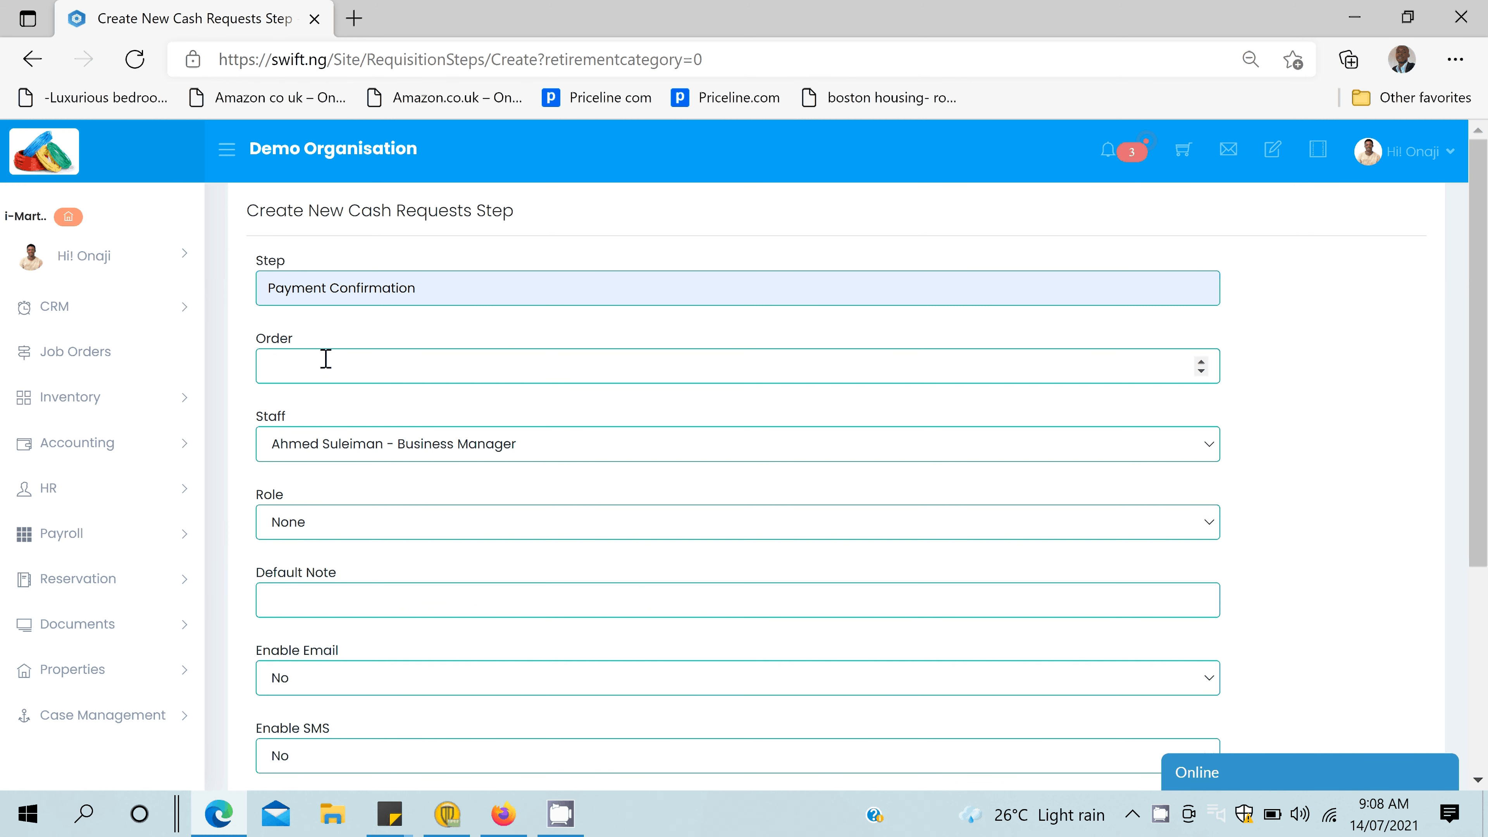
type("4")
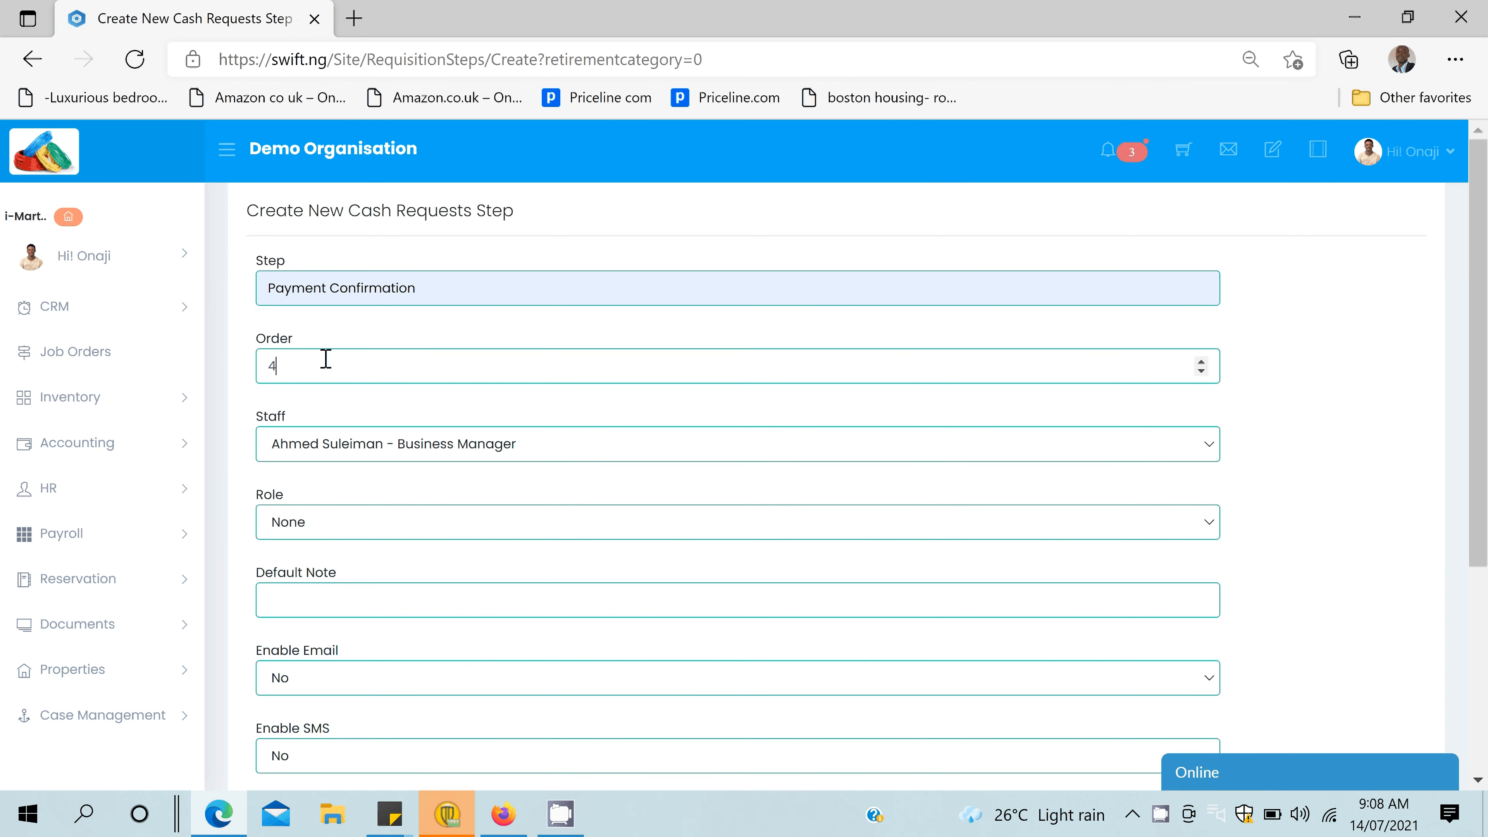
left_click(391, 441)
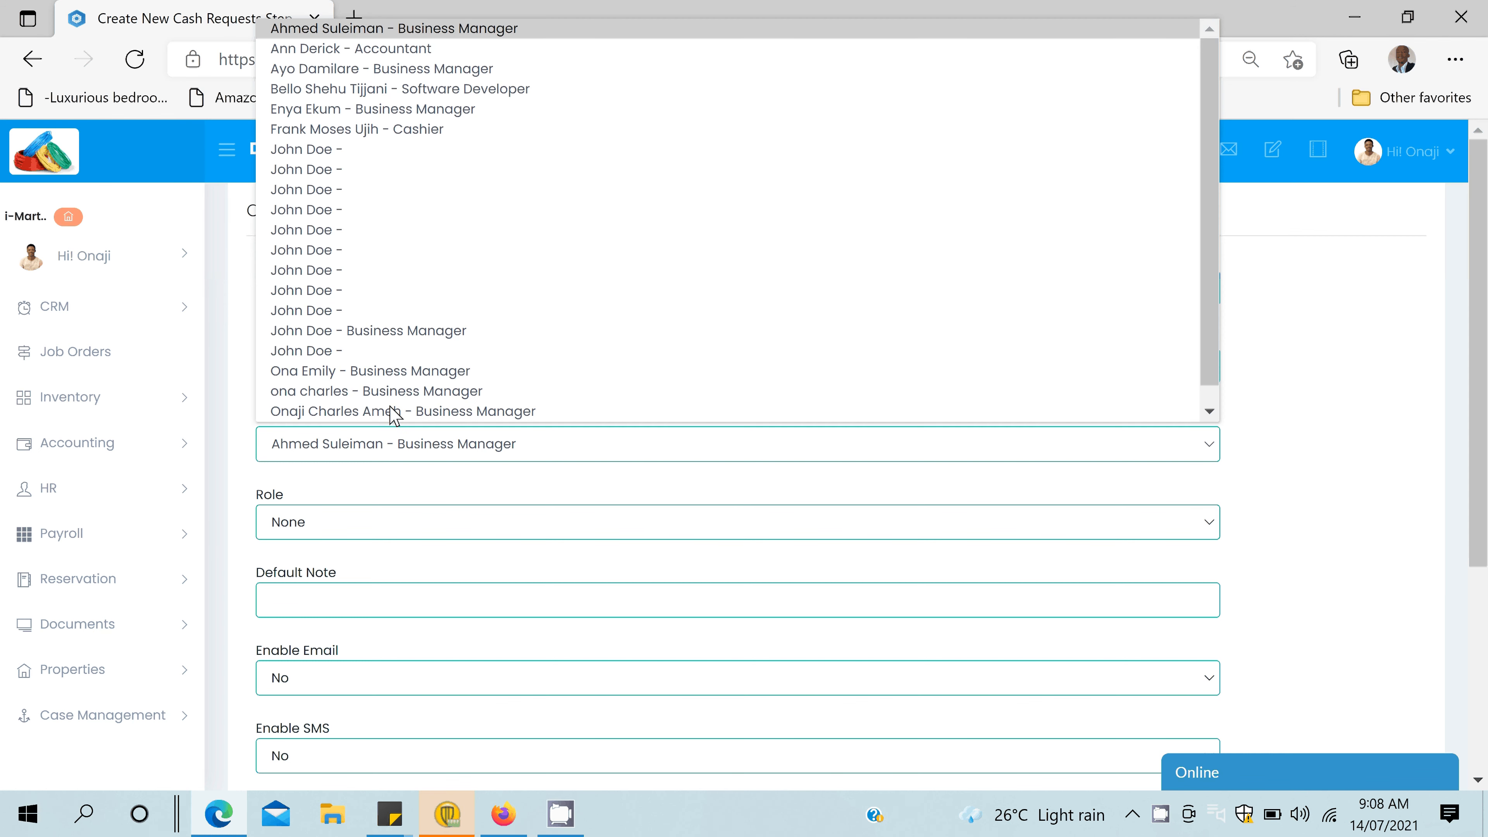
left_click(394, 412)
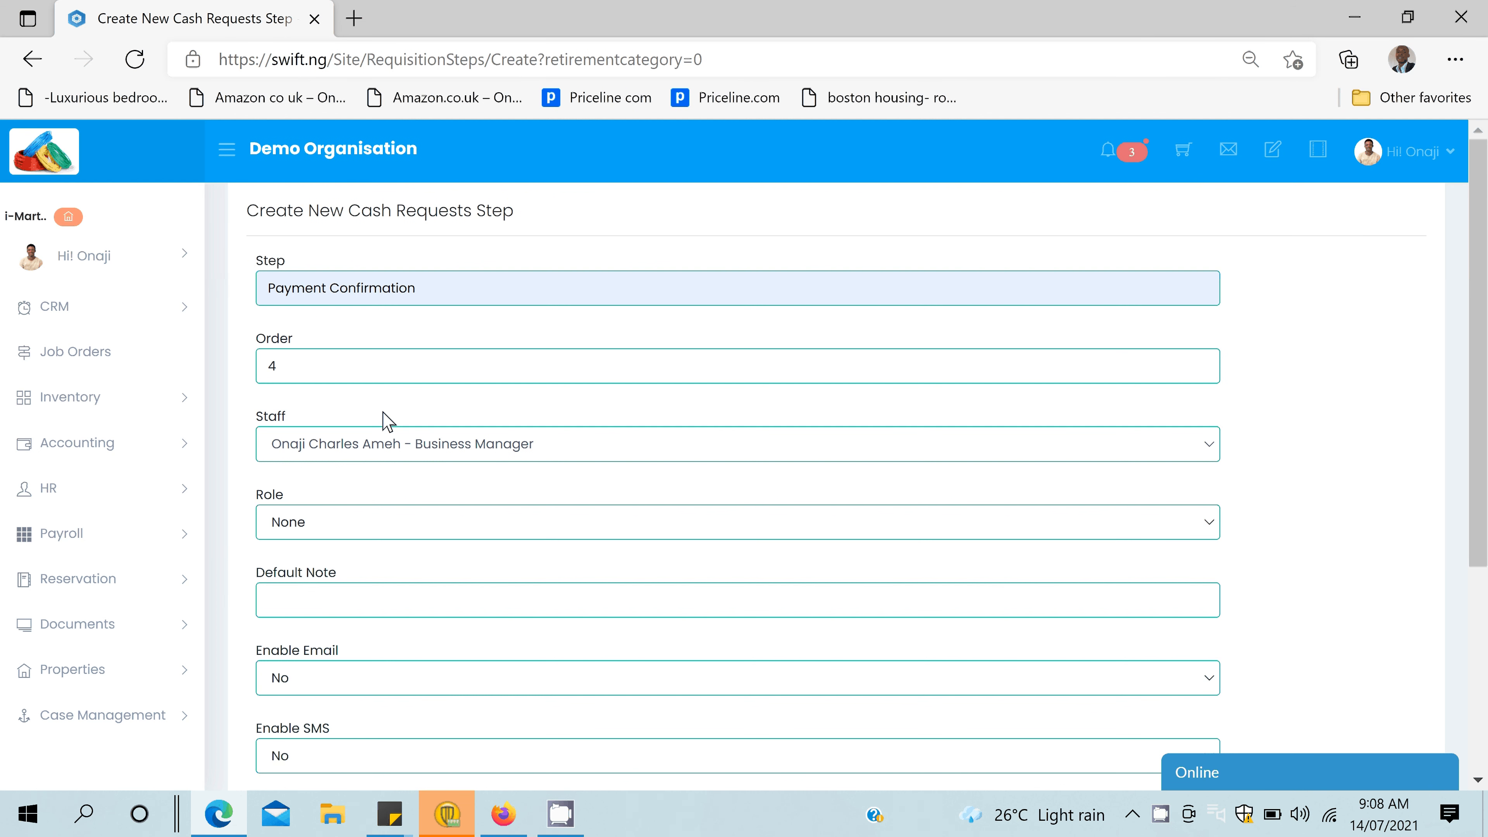
Keep the Payment Confirmation step's role as None and set its default note to "Confirmed".
left_click(363, 523)
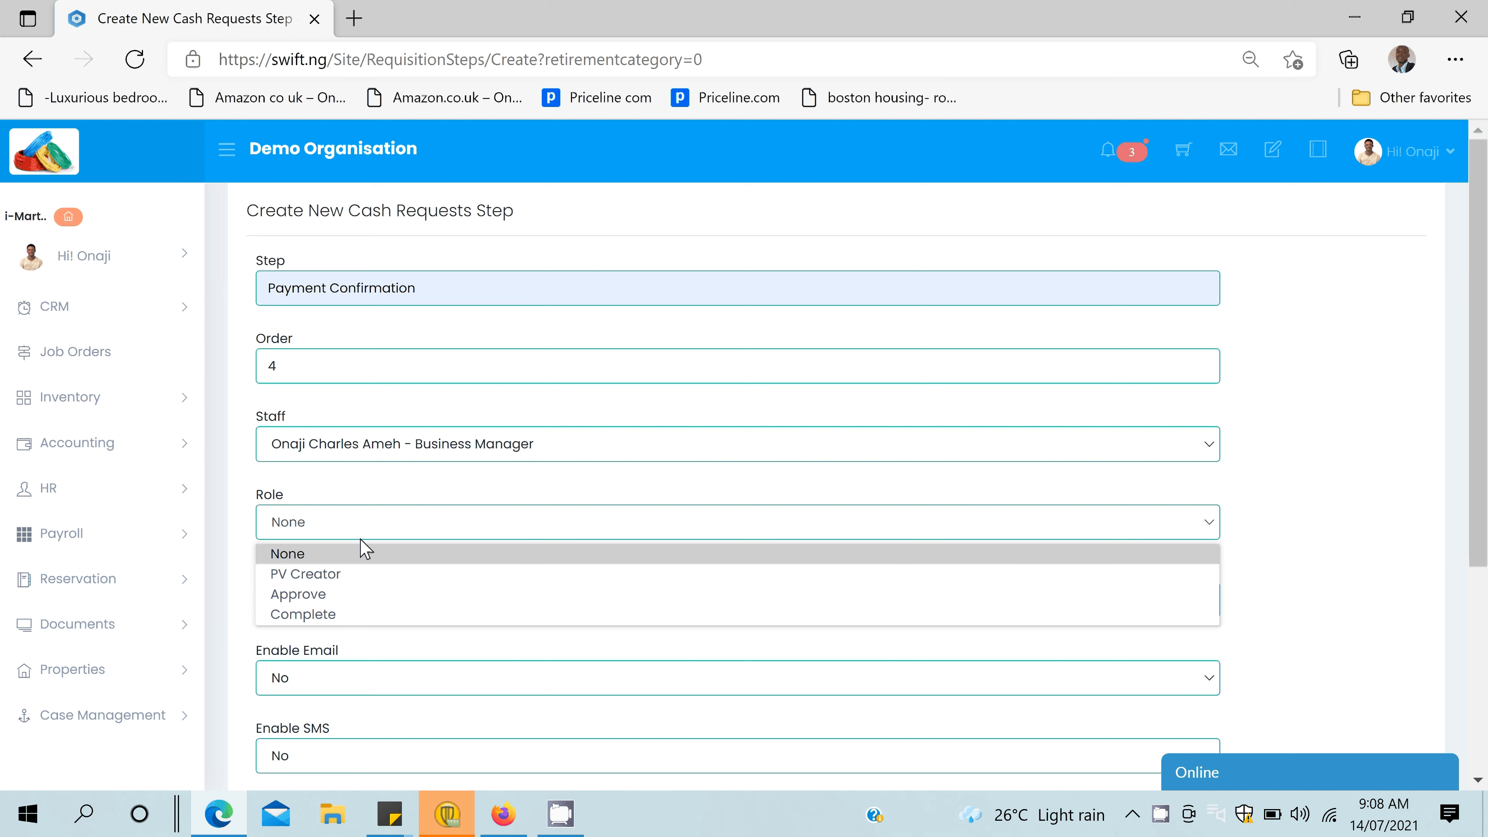
left_click(366, 552)
left_click(360, 603)
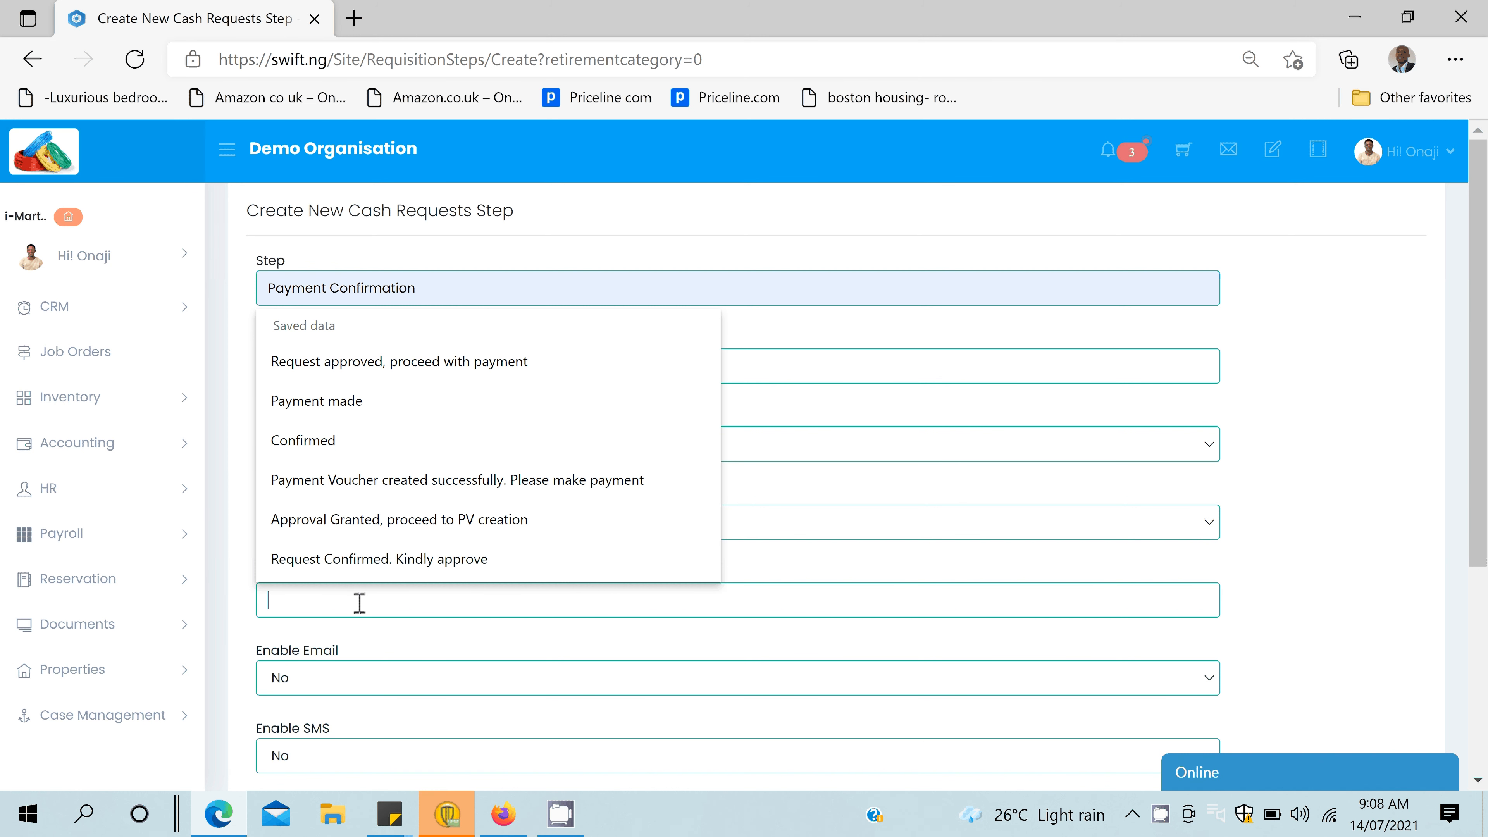
key("Down")
key("Down")
key("Down")
key("Return")
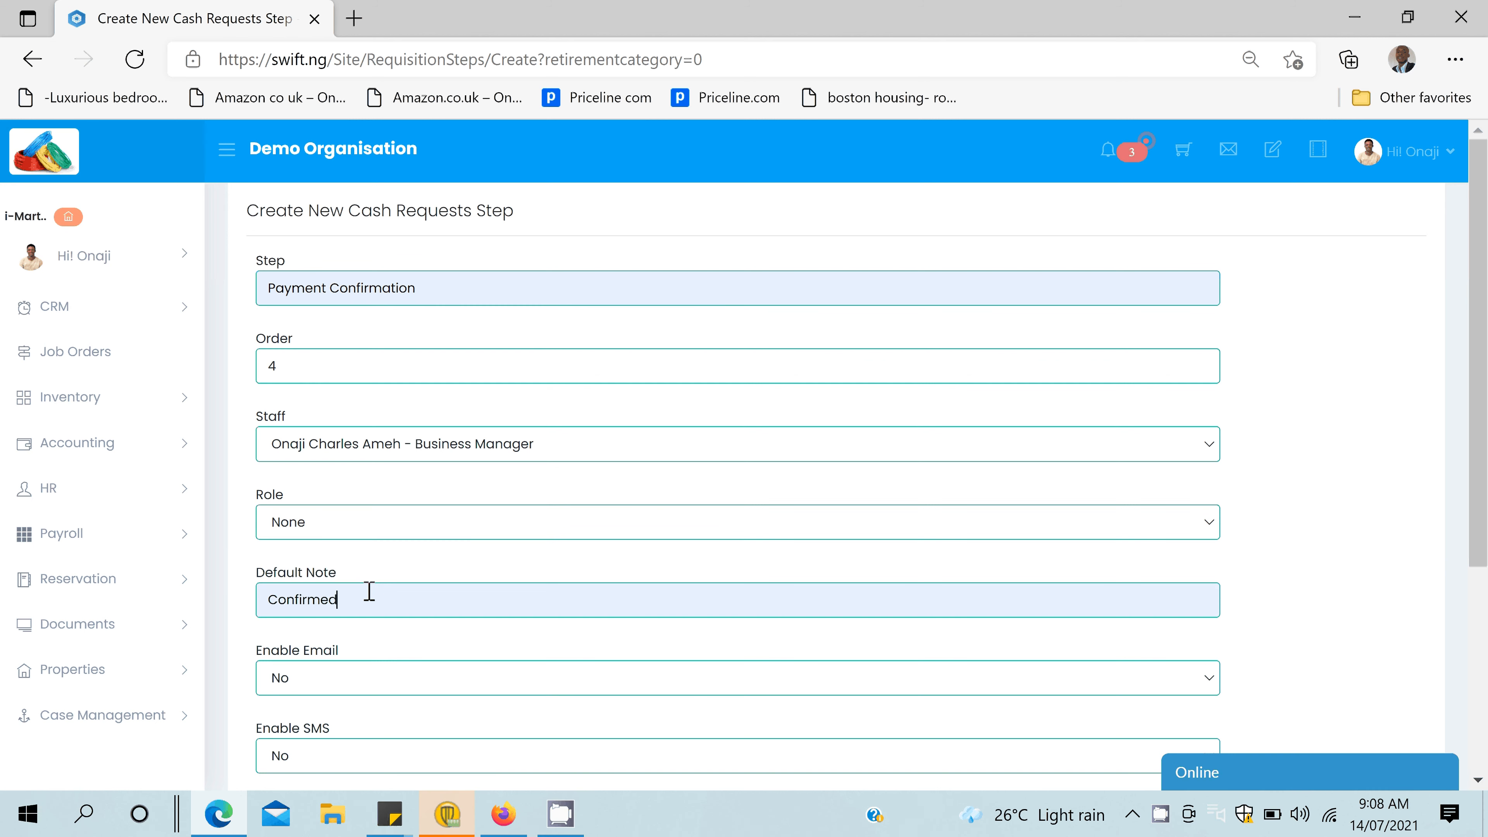
Enter the message "A PV has been created. Please confirm" and create the Payment Confirmation step.
scroll(764, 625, "down", 5)
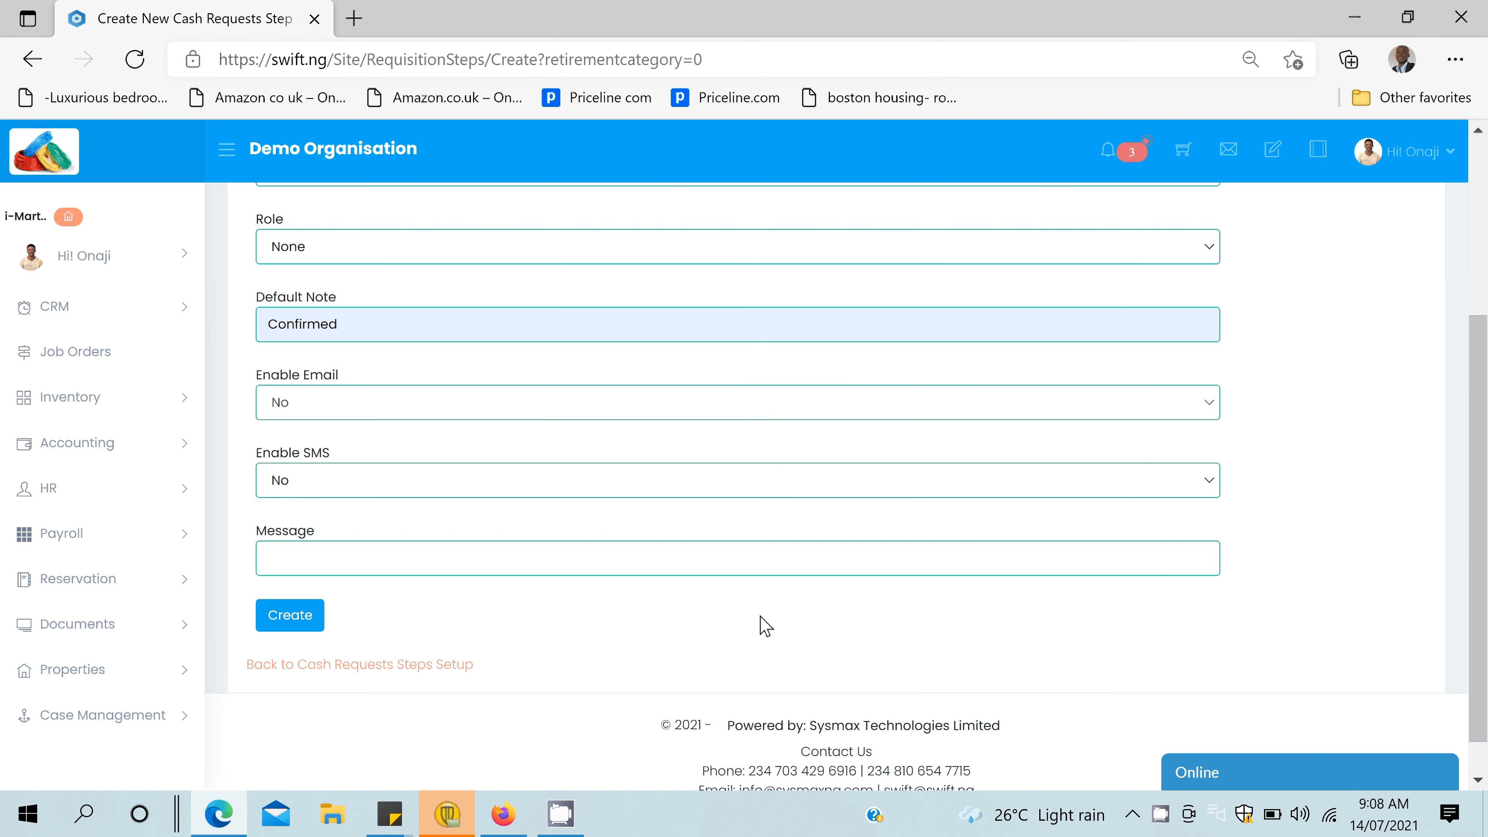
left_click(573, 545)
scroll(573, 540, "down", 1)
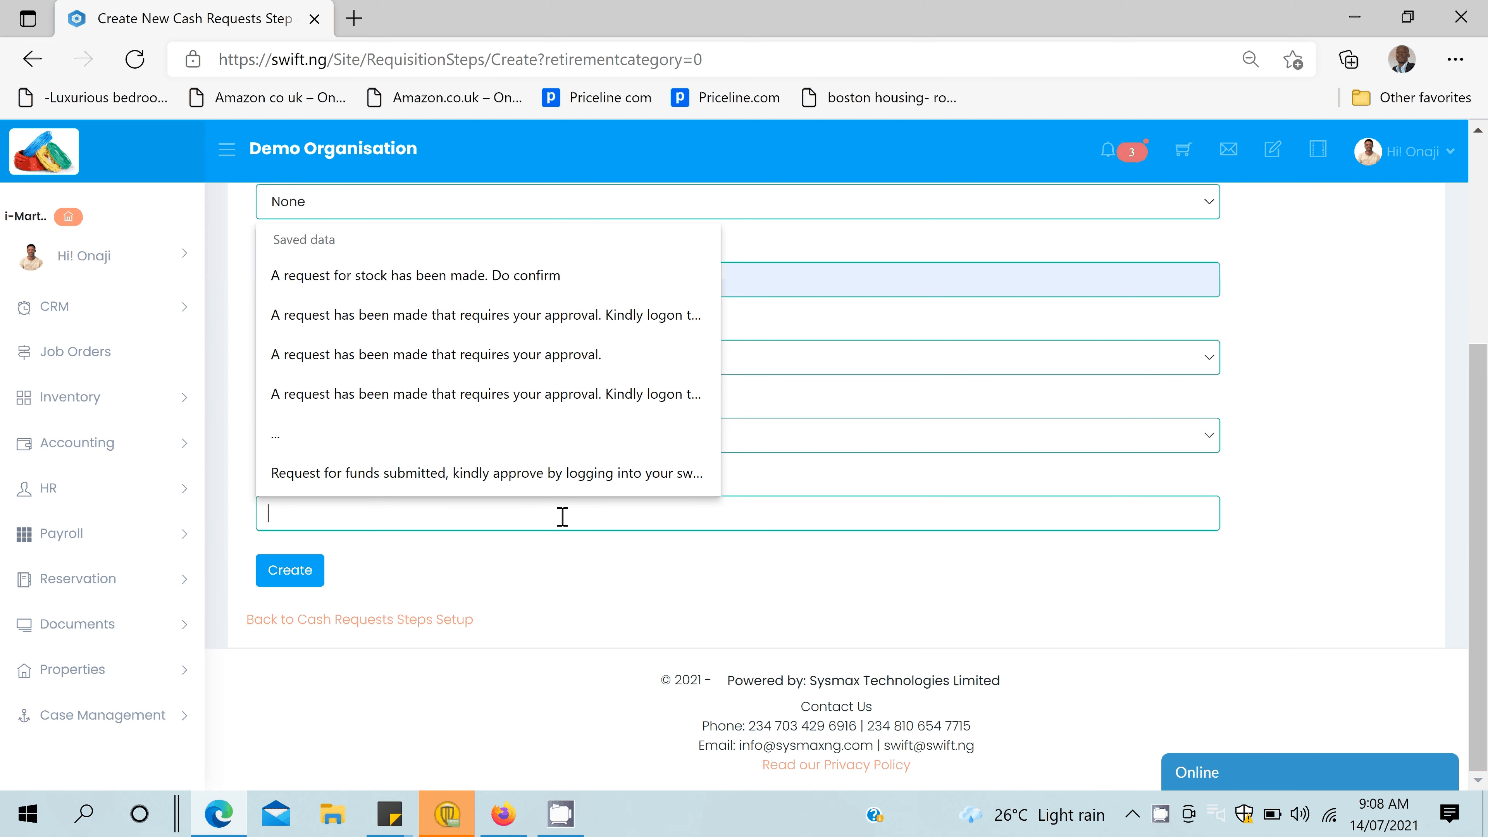
type("A PV has been")
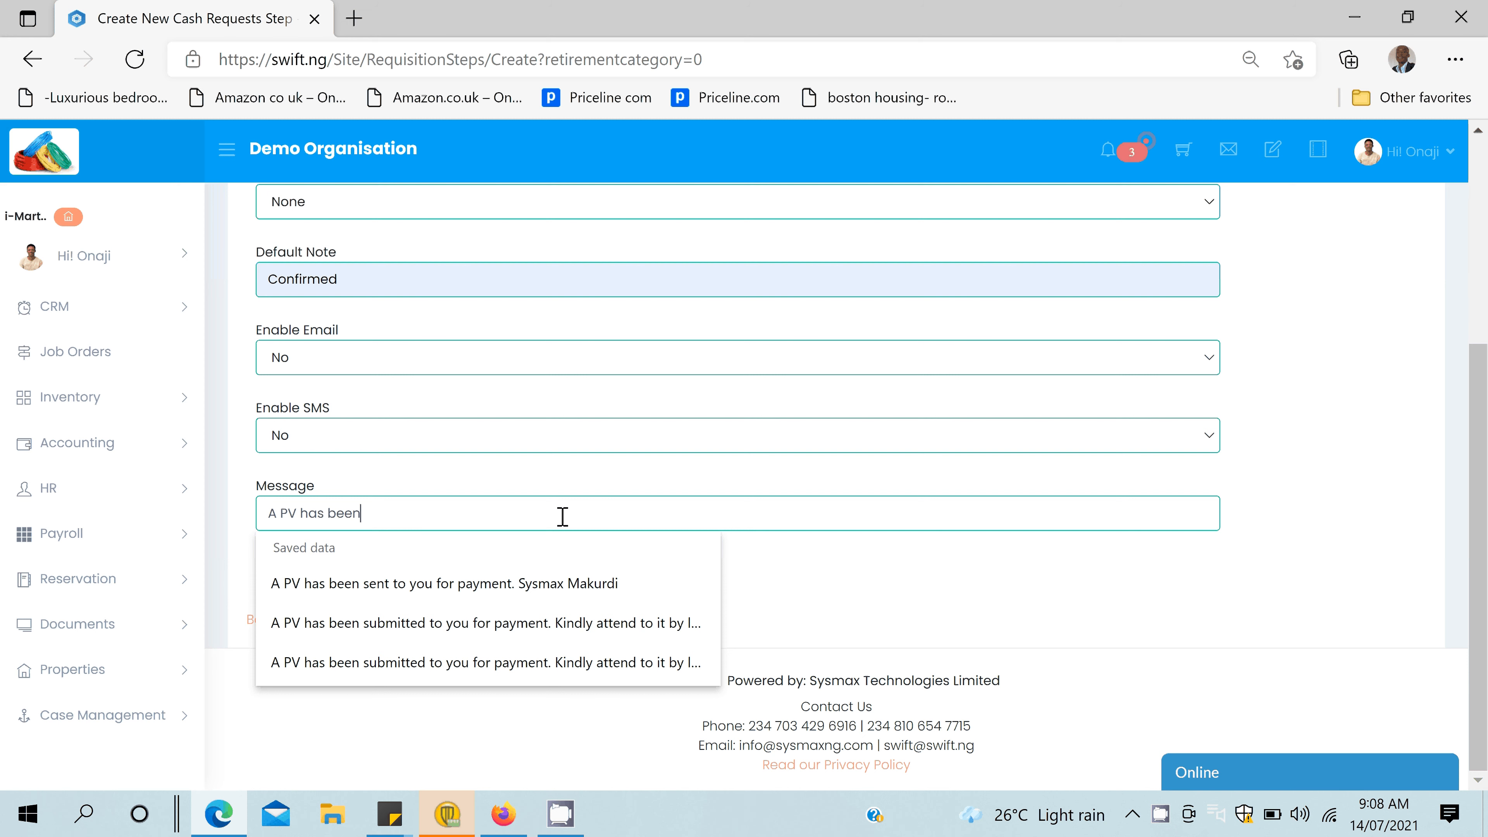
type(" created")
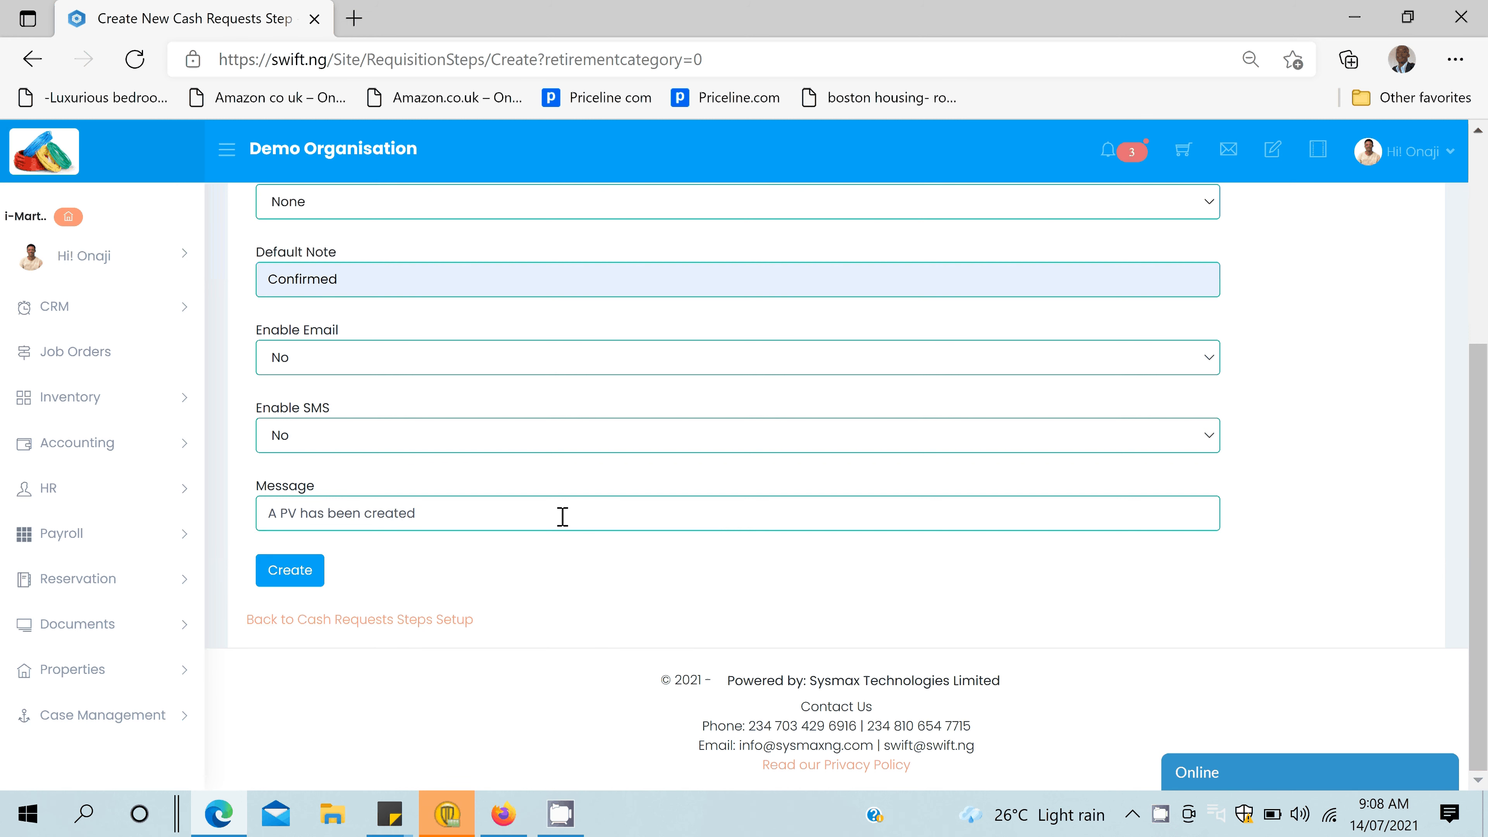
type(". Please c")
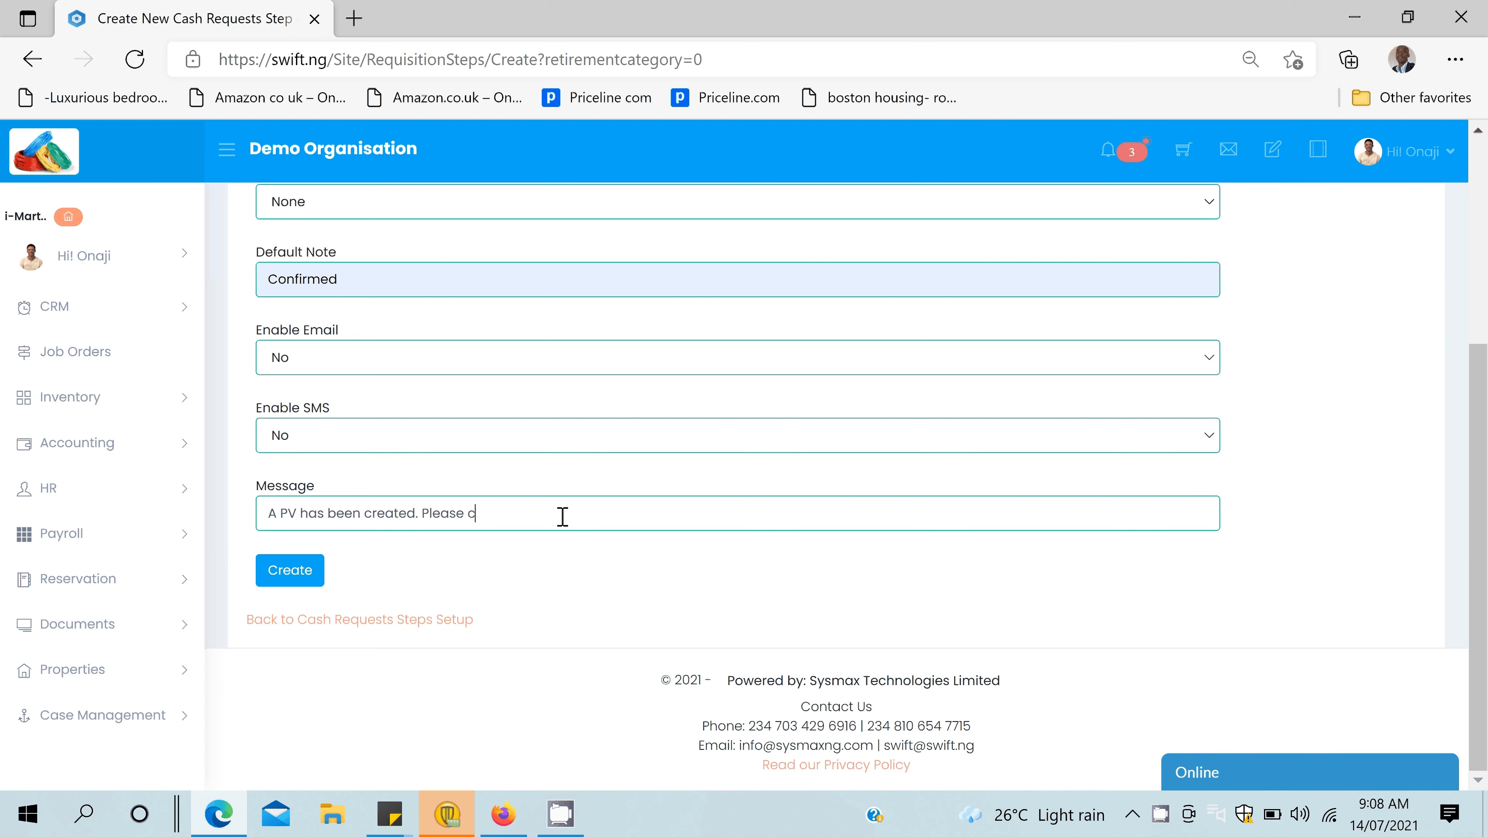
type("onfirm")
key("Return")
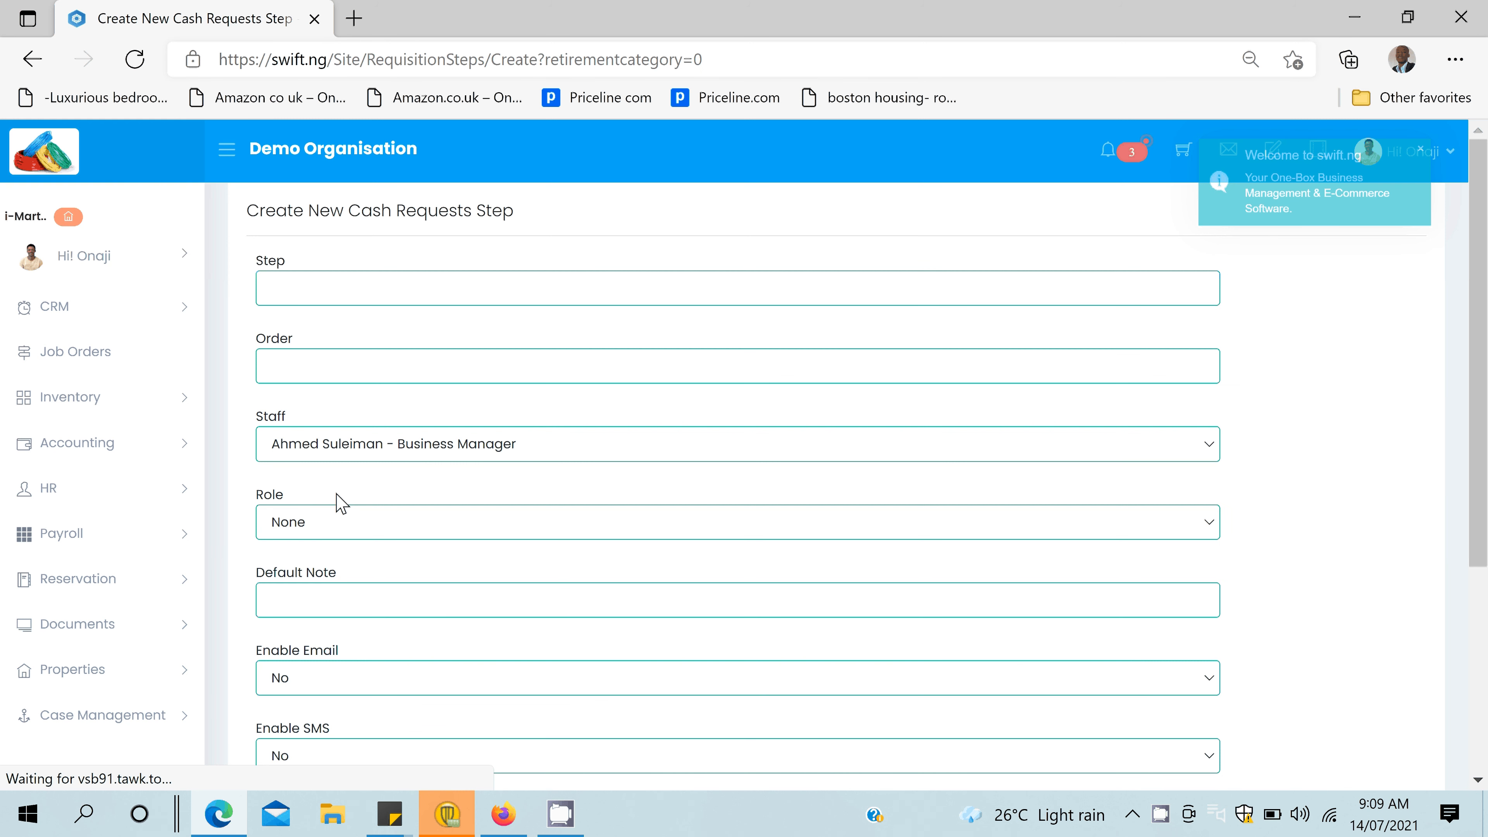
Start a new cash request step named Pay with order 5, the signed-in business manager as staff, role Complete, and default note "Payment made".
left_click(339, 522)
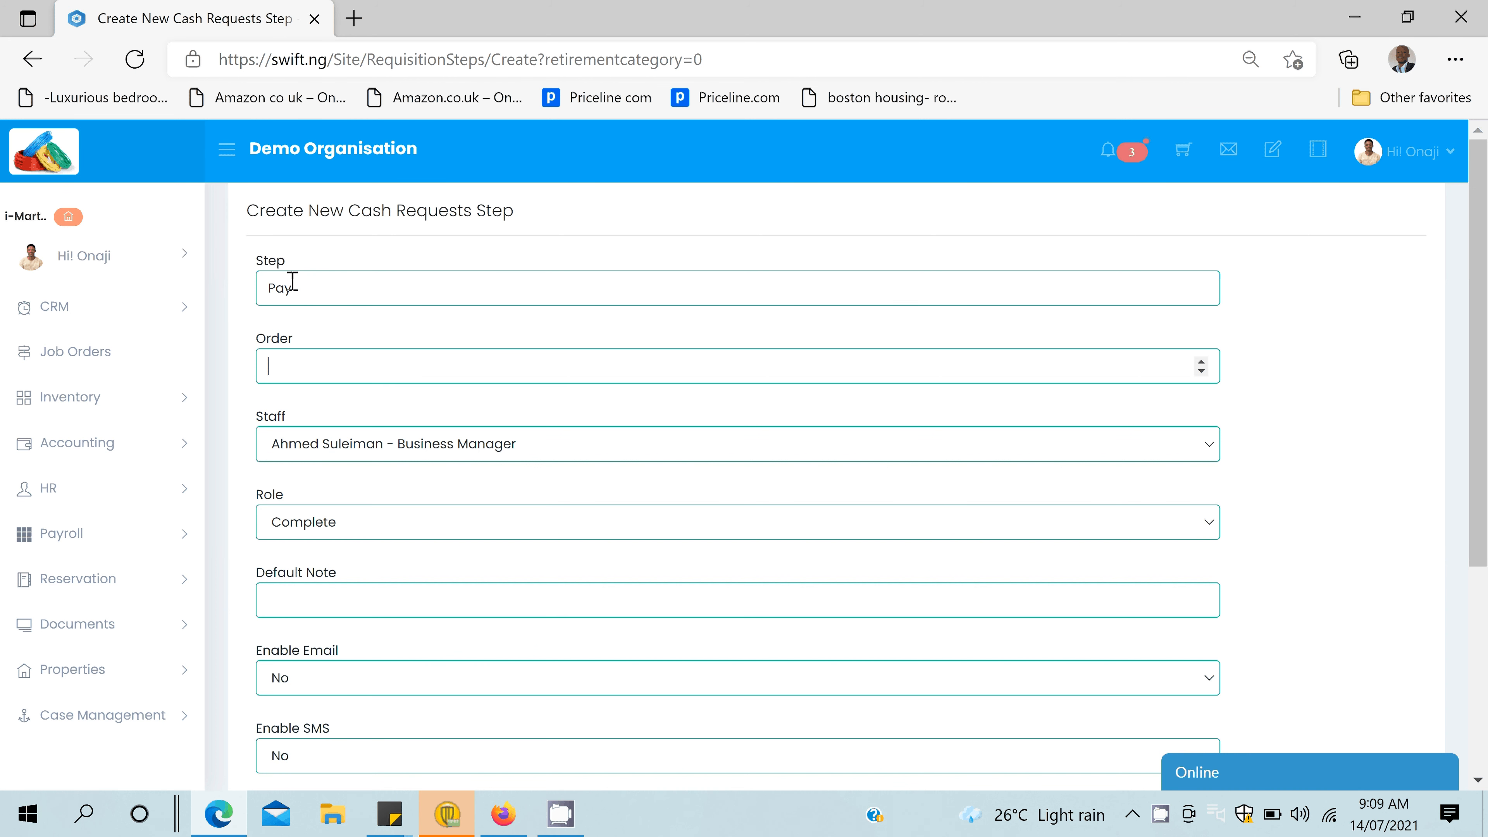
type("5")
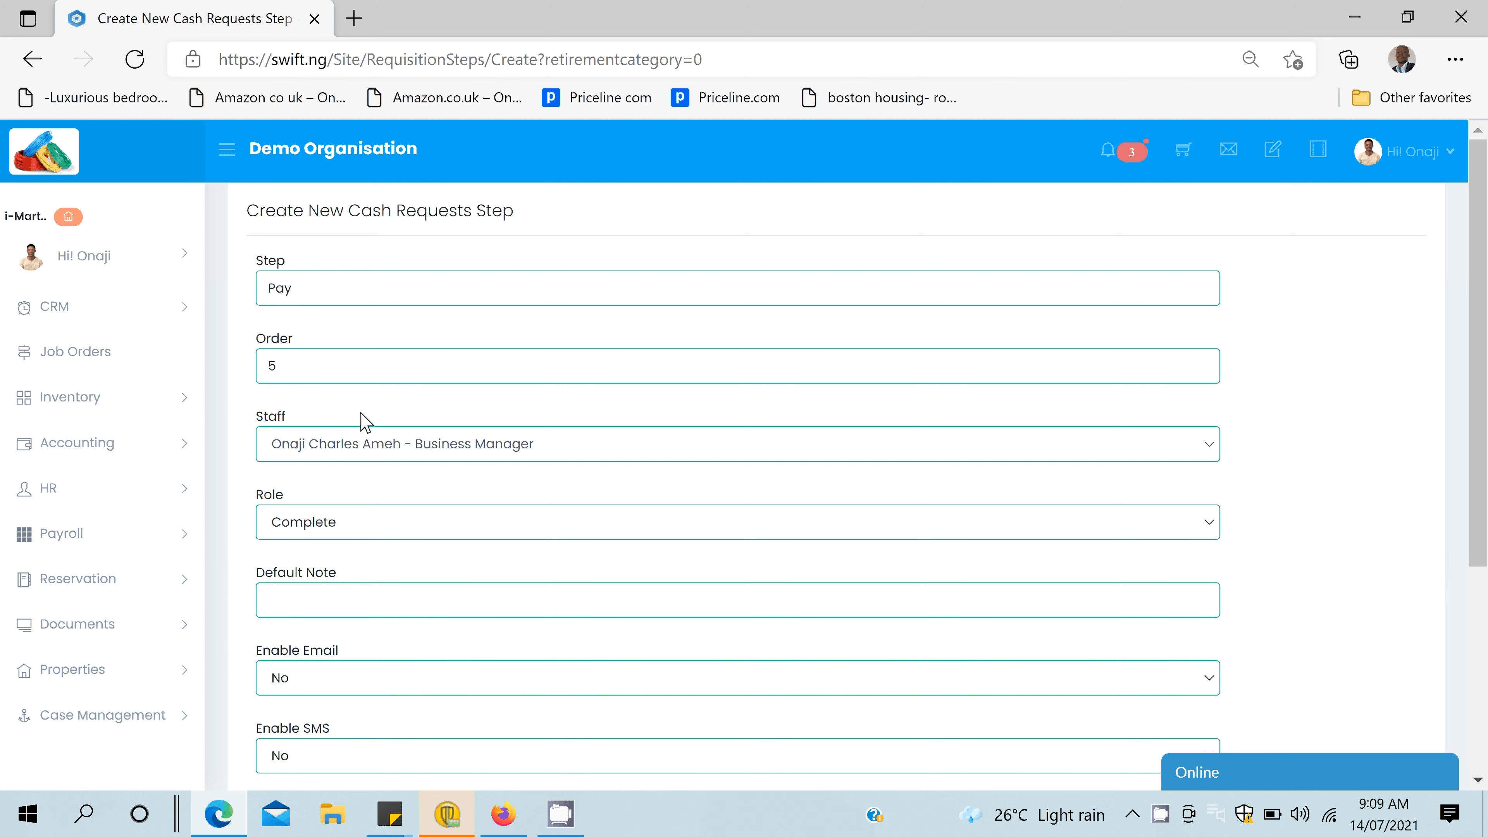
left_click(390, 599)
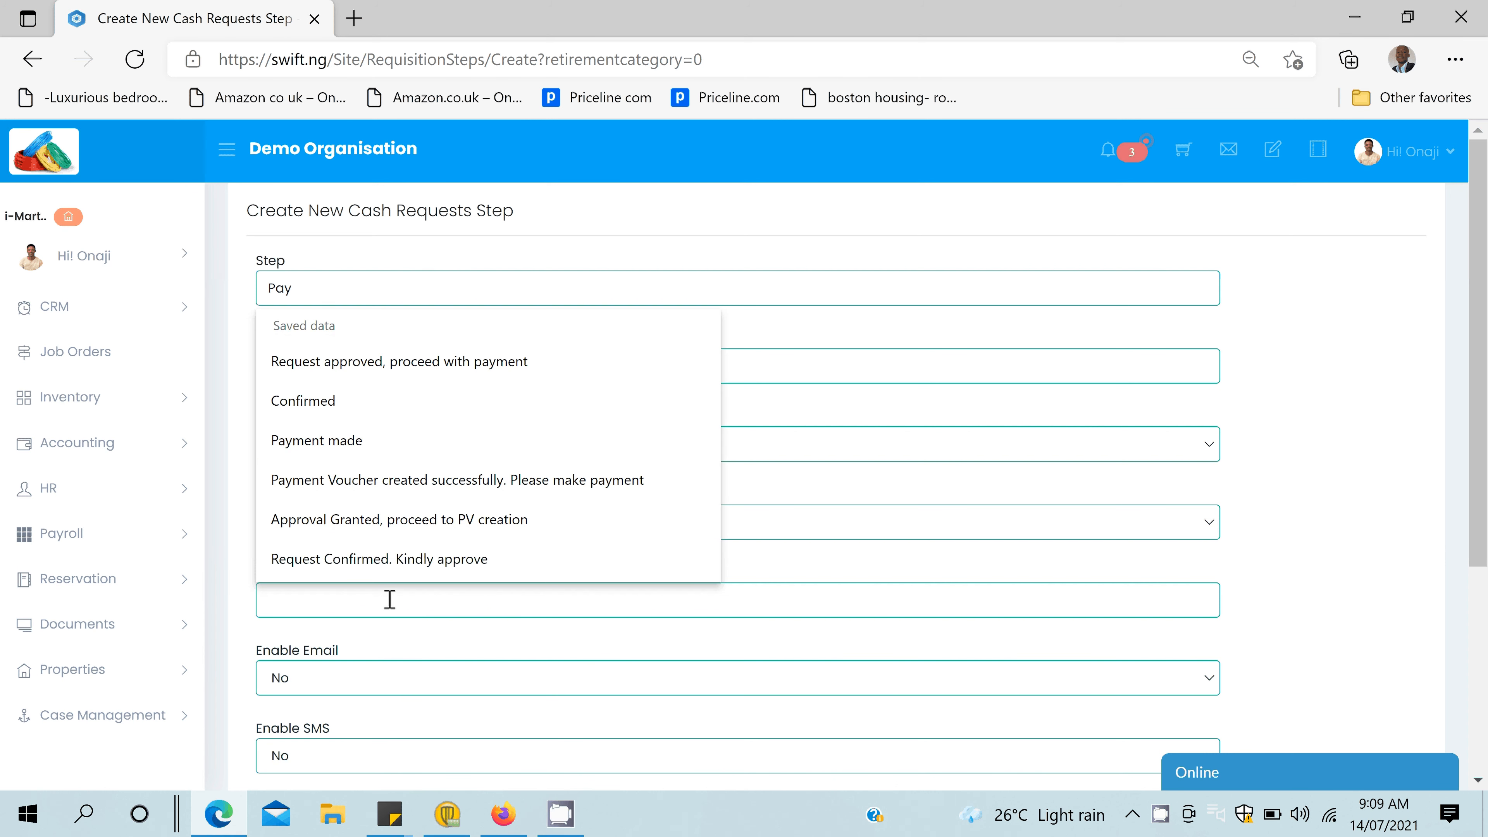
type("Pay")
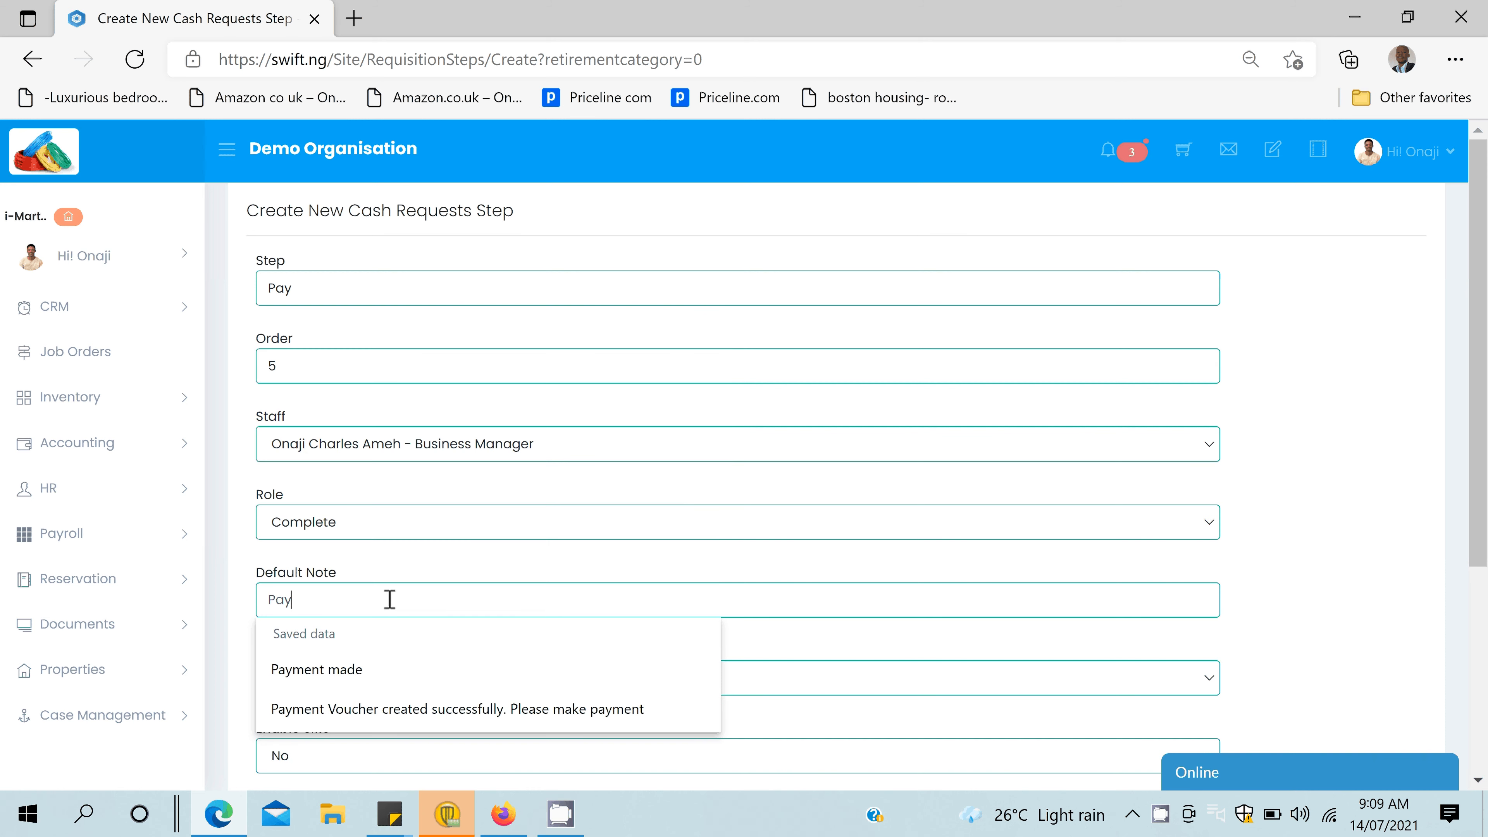
key("Down")
key("Return")
key("Tab")
key("Tab")
key("Tab")
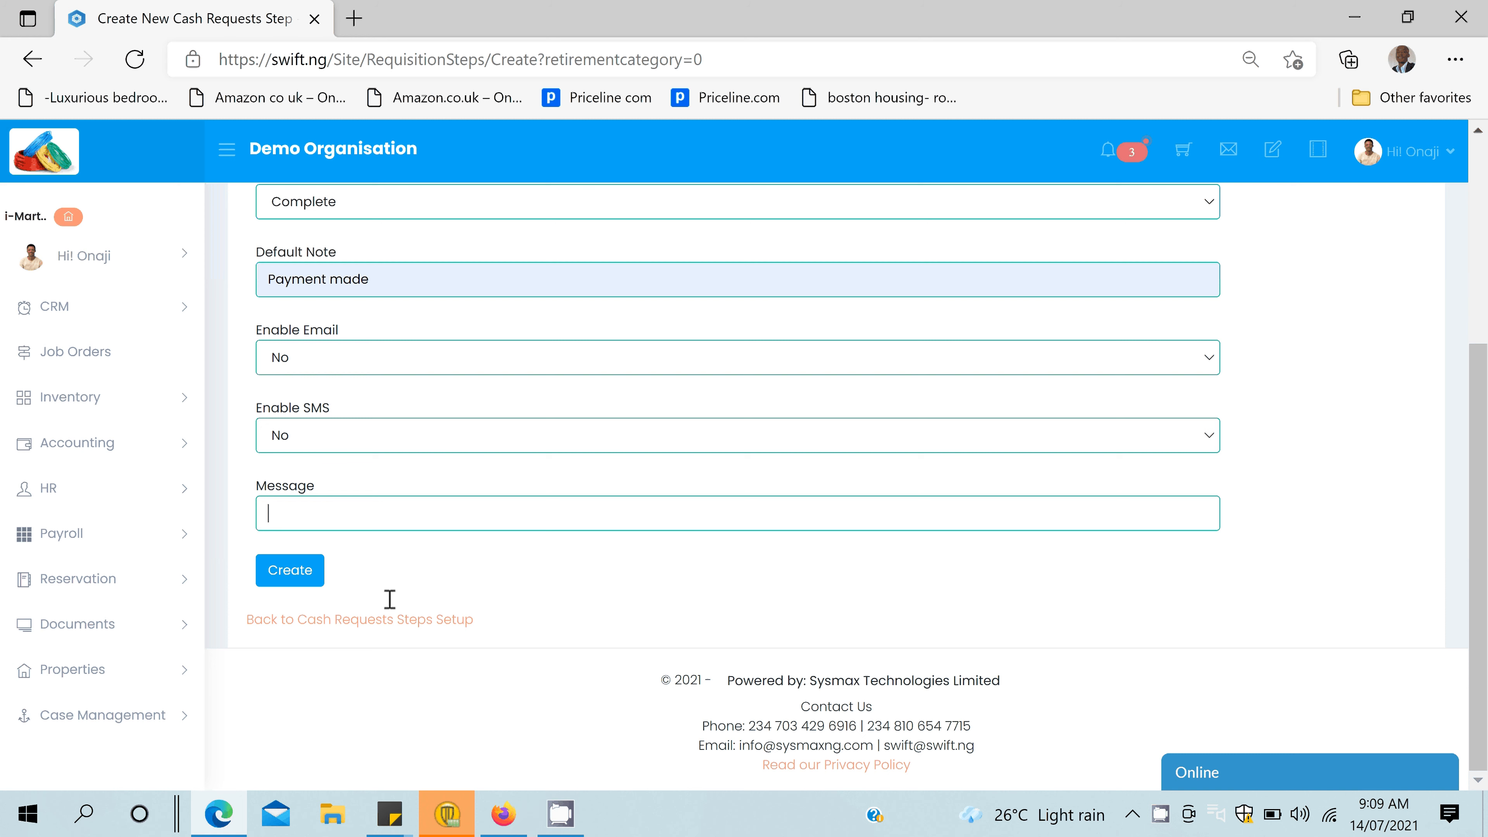
Enter the message "Please make this payment" and create the Pay step.
type("Please ")
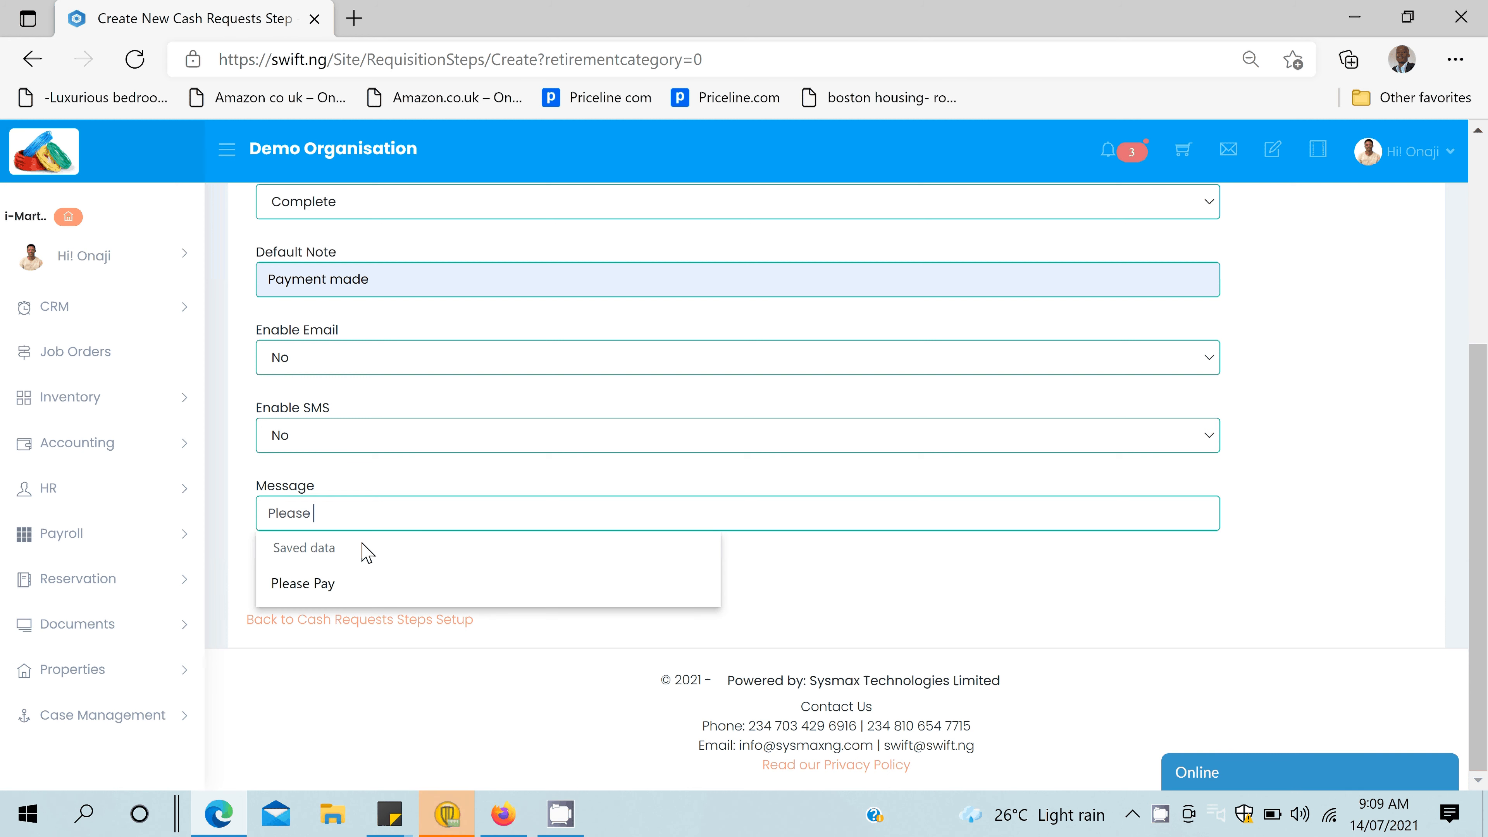
type("make this payment")
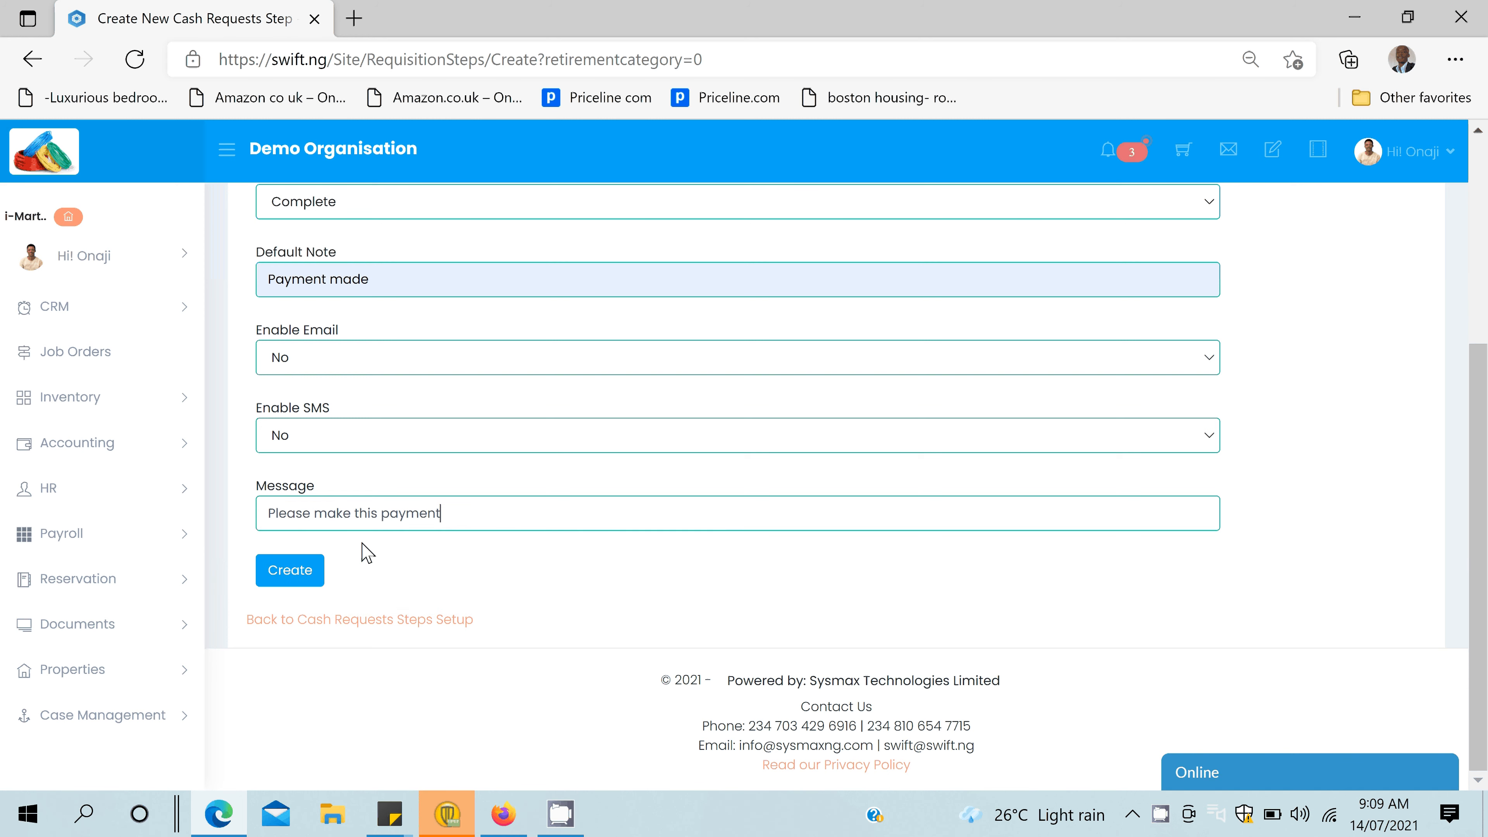
left_click(289, 580)
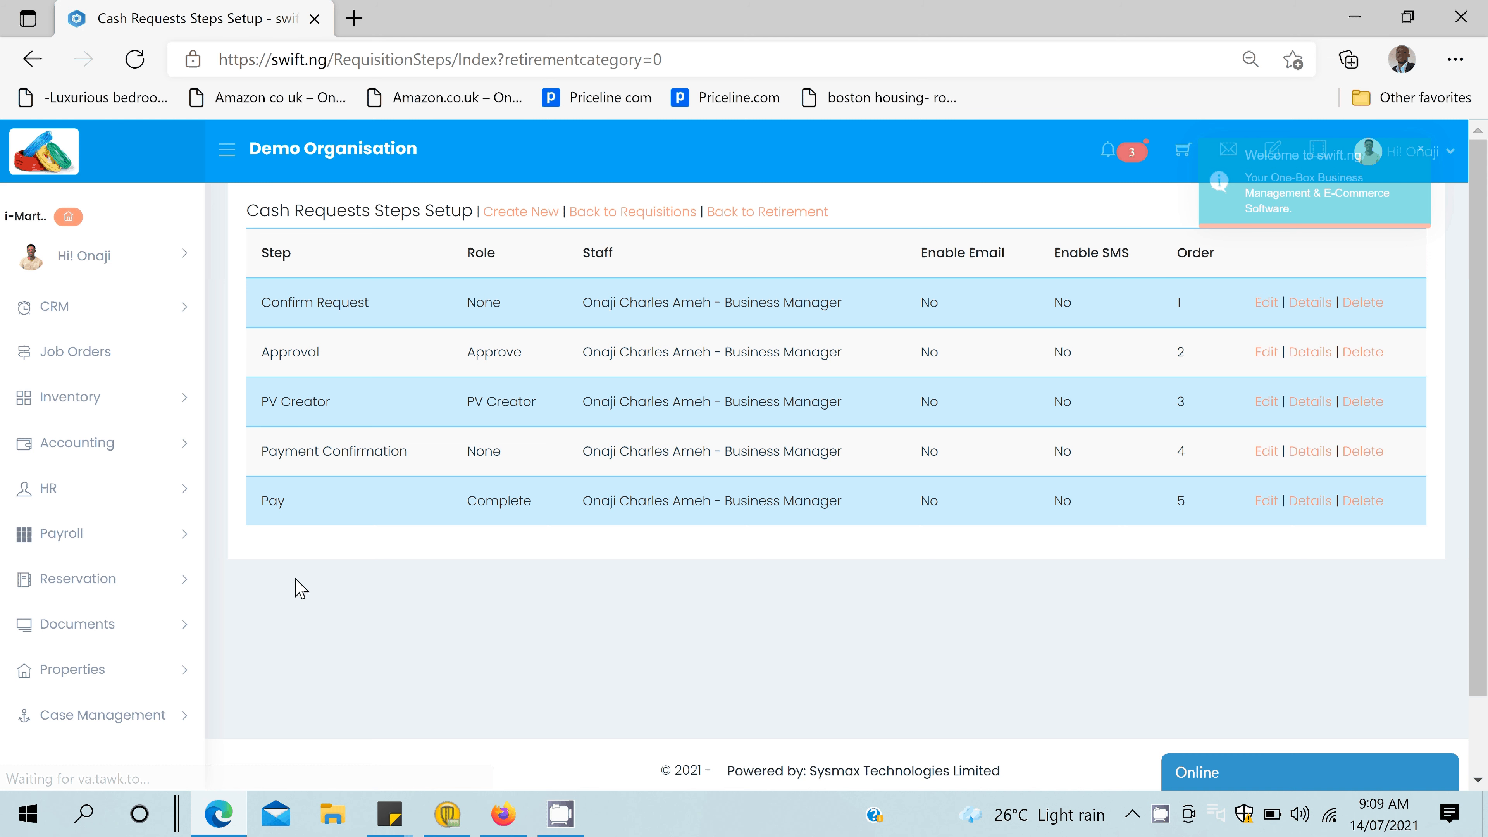
double_click(644, 298)
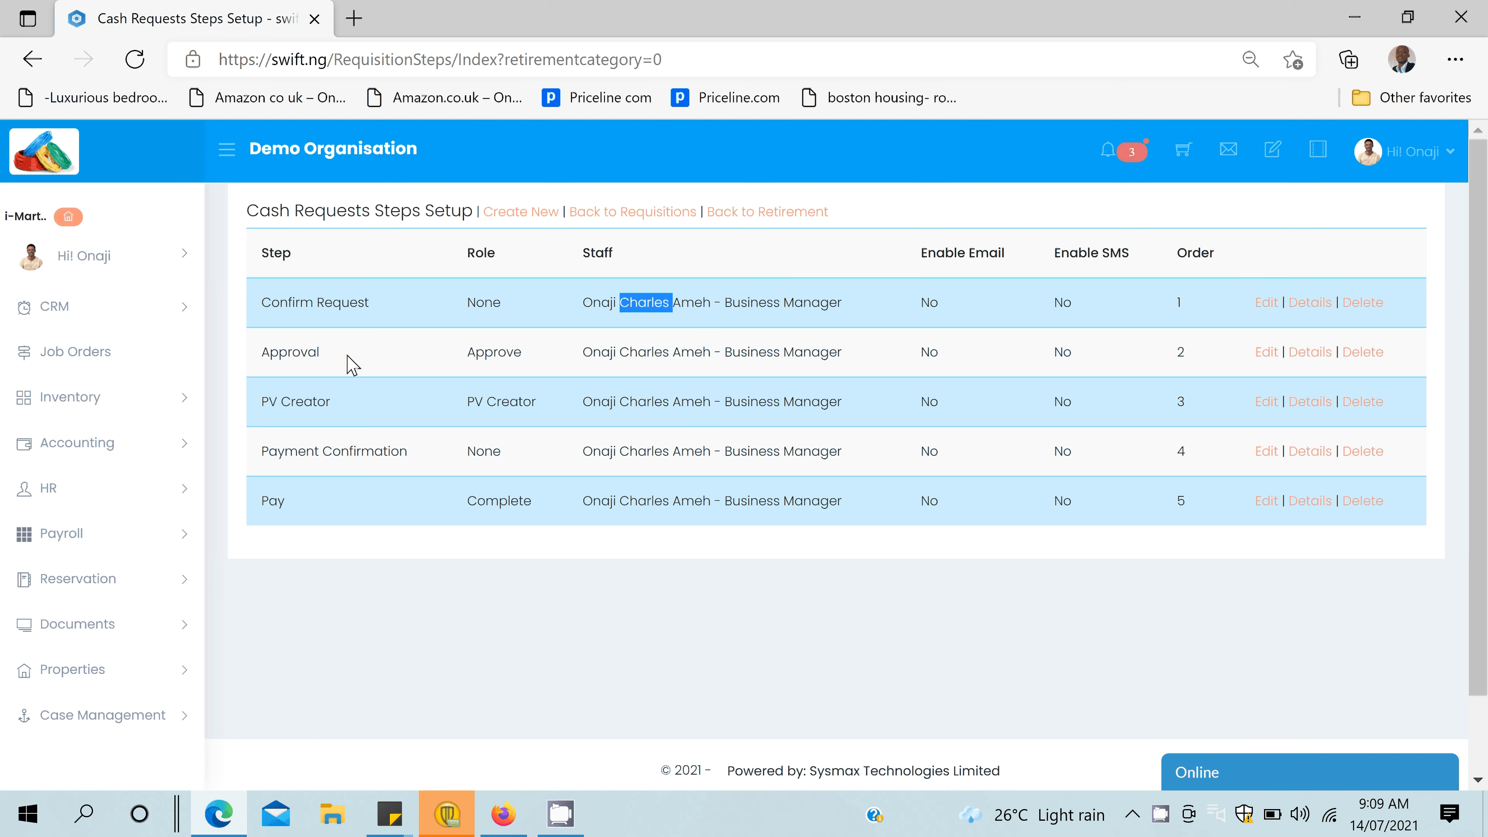
left_click(660, 354)
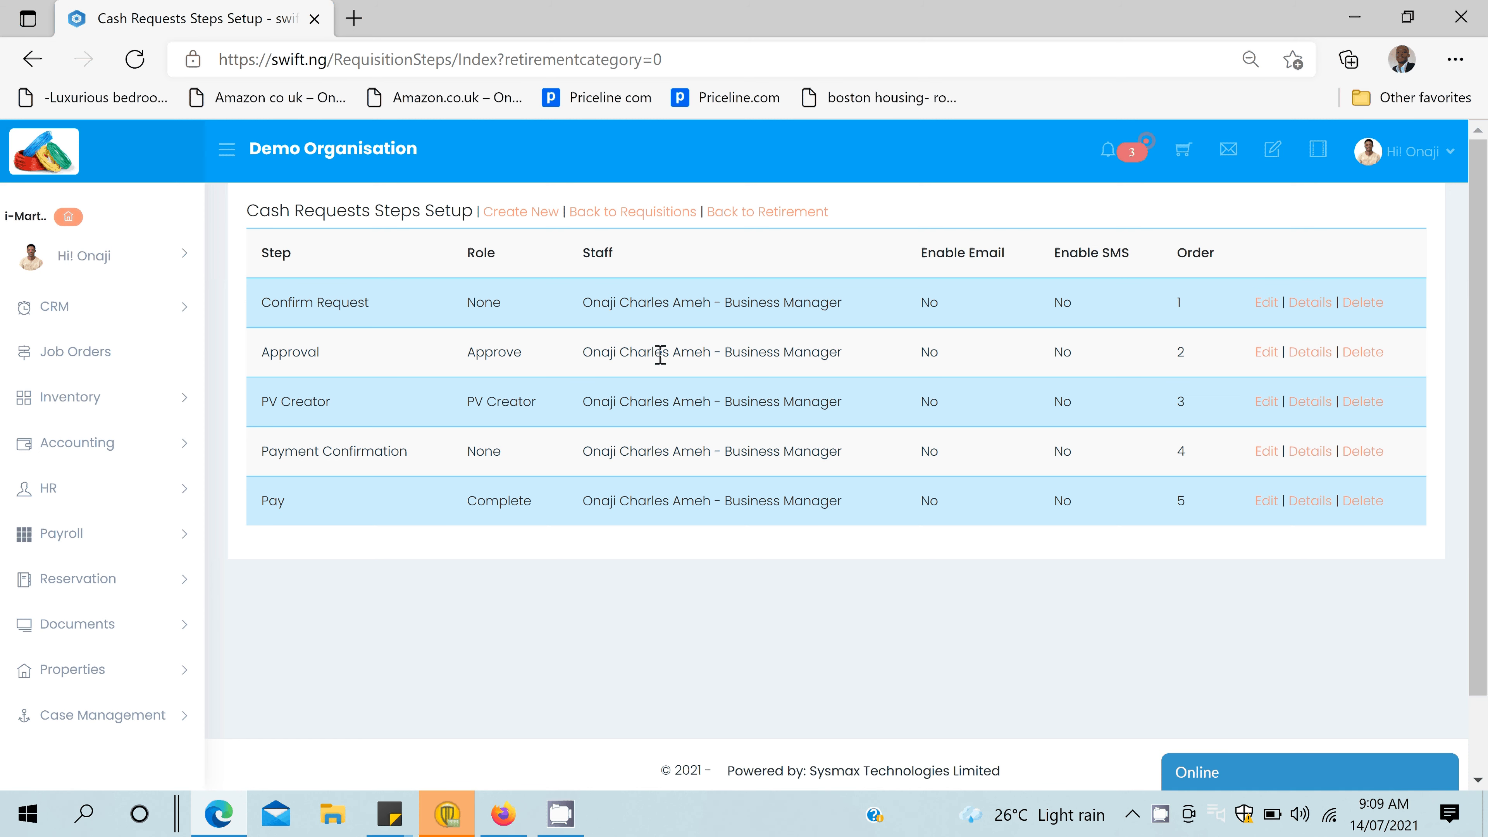